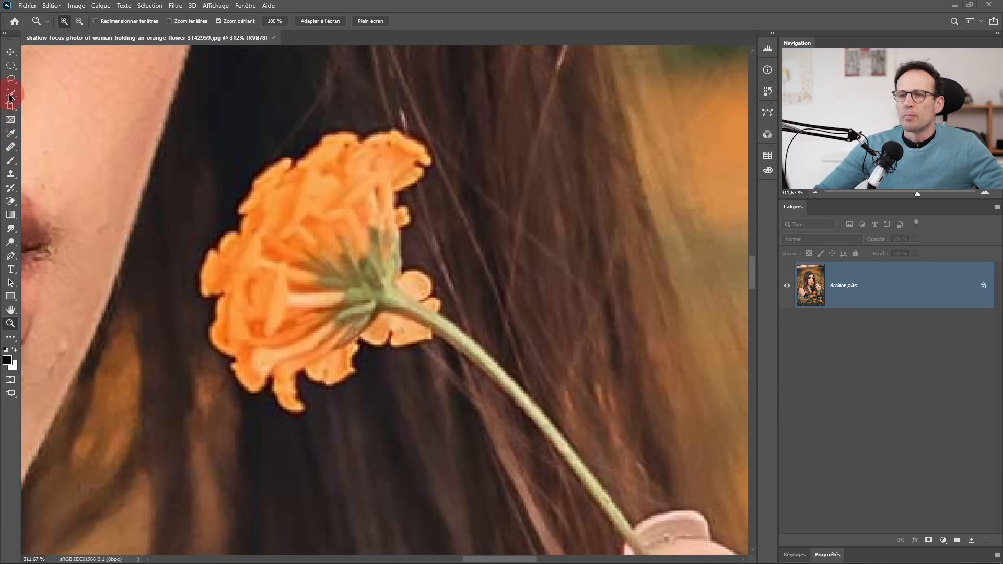
# Select the orange flower head with the Quick Selection tool, using a 5 px brush
pyautogui.click(12, 94)
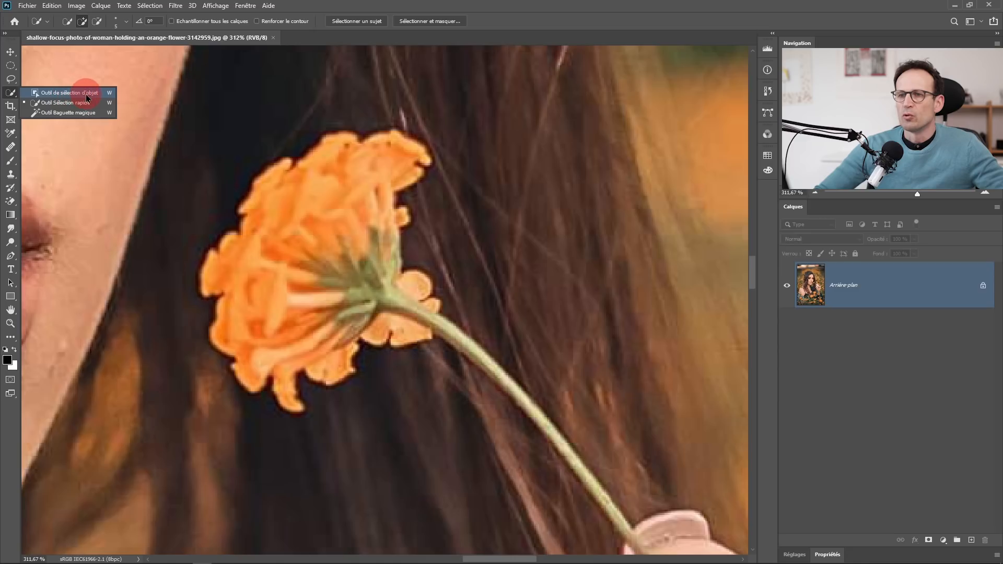
pyautogui.click(66, 104)
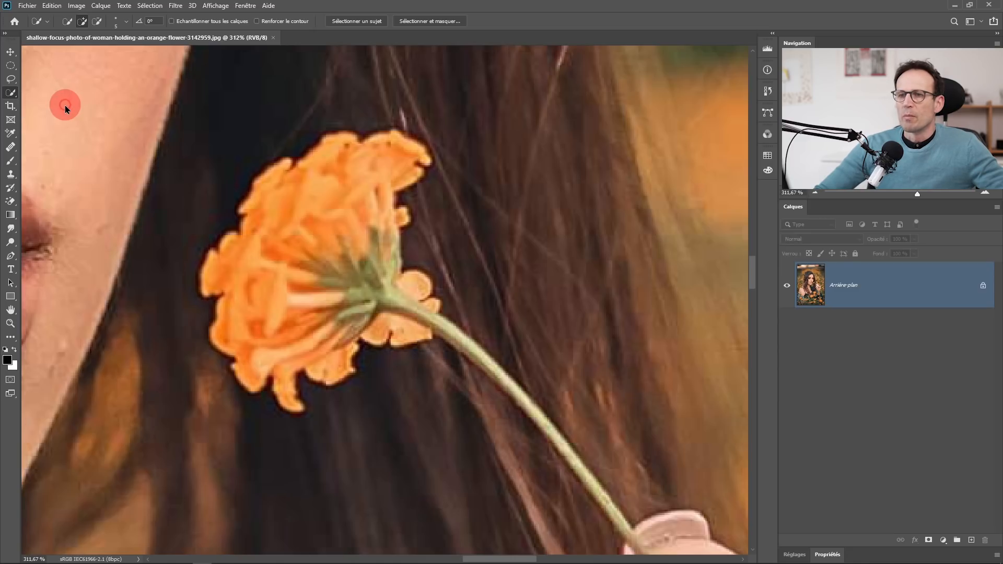
pyautogui.click(10, 97)
pyautogui.click(126, 21)
pyautogui.moveTo(72, 49)
pyautogui.mouseDown()
pyautogui.moveTo(85, 54)
pyautogui.moveTo(74, 53)
pyautogui.mouseUp()
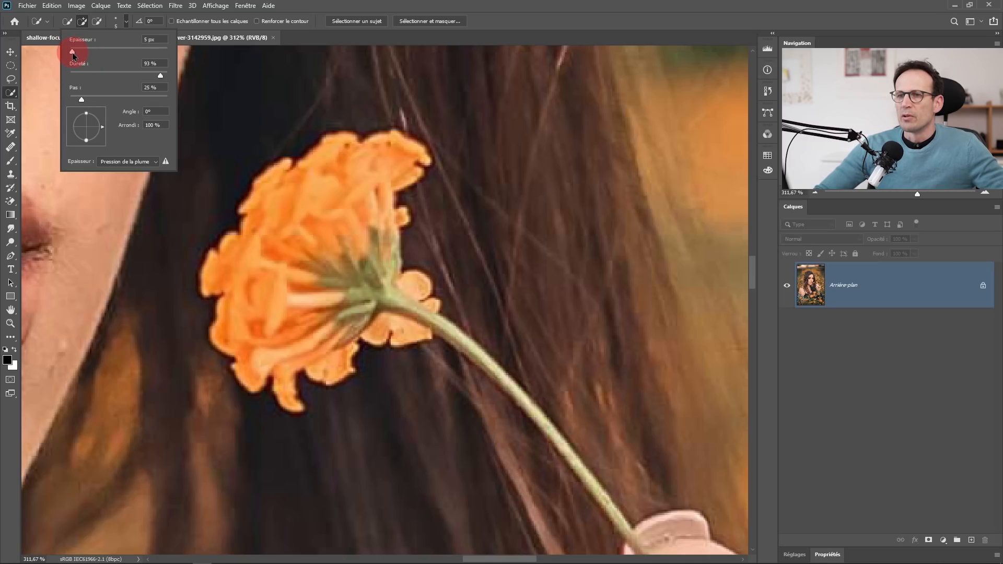
pyautogui.moveTo(353, 180)
pyautogui.mouseDown()
pyautogui.moveTo(260, 231)
pyautogui.moveTo(328, 270)
pyautogui.moveTo(364, 191)
pyautogui.moveTo(333, 199)
pyautogui.moveTo(356, 172)
pyautogui.moveTo(315, 189)
pyautogui.moveTo(302, 214)
pyautogui.moveTo(374, 228)
pyautogui.moveTo(366, 169)
pyautogui.moveTo(270, 335)
pyautogui.moveTo(343, 315)
pyautogui.mouseUp()
# Subtract the green sepals and the stem from the flower selection with a freehand Lasso outline
pyautogui.scroll(1, 359, 245)
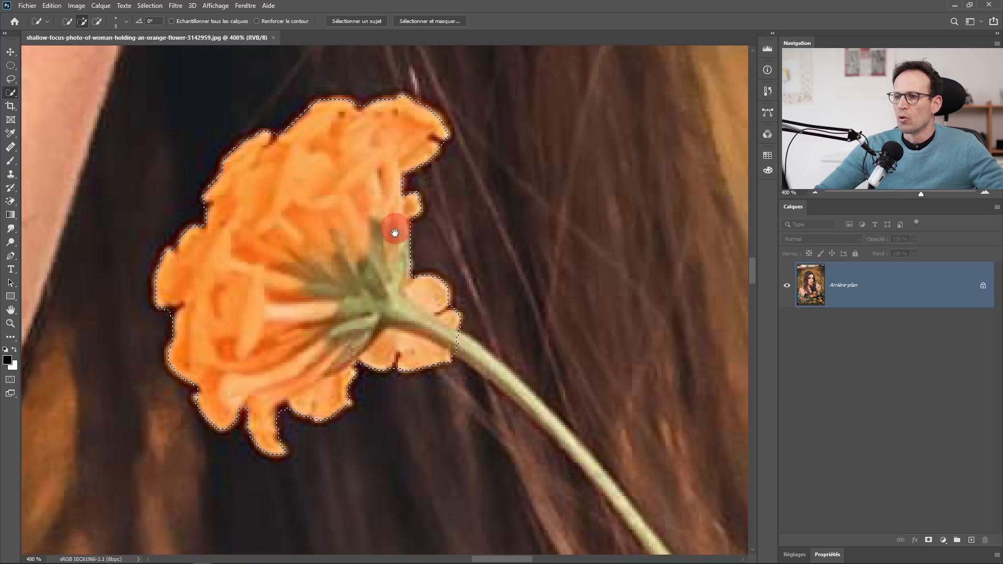
pyautogui.scroll(2, 376, 261)
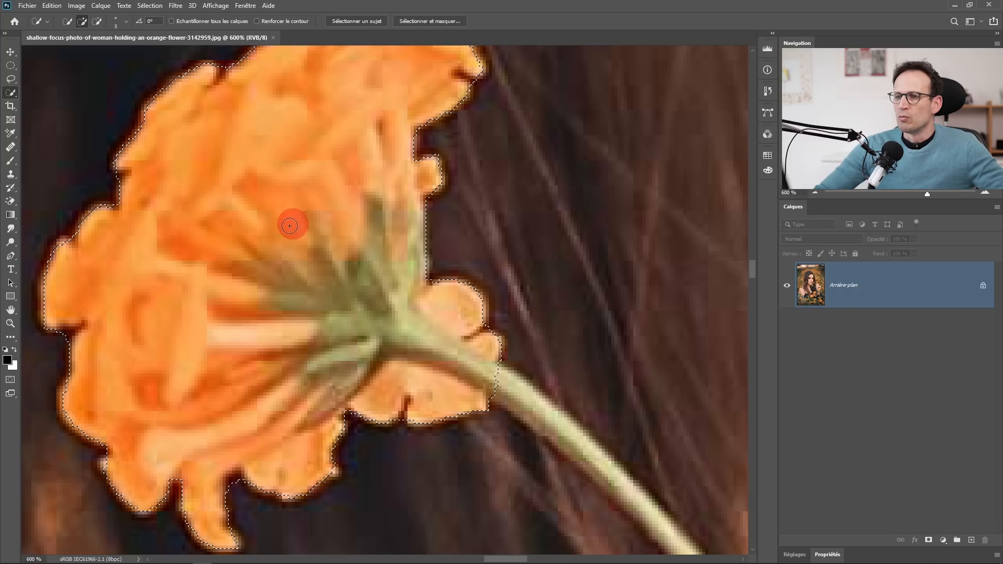
pyautogui.click(11, 80)
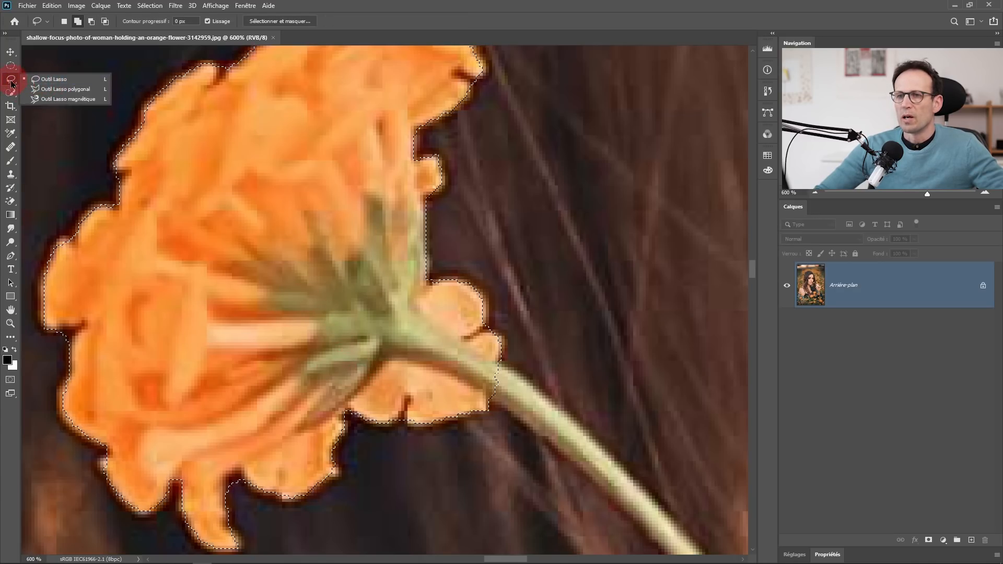
pyautogui.click(99, 80)
pyautogui.click(78, 21)
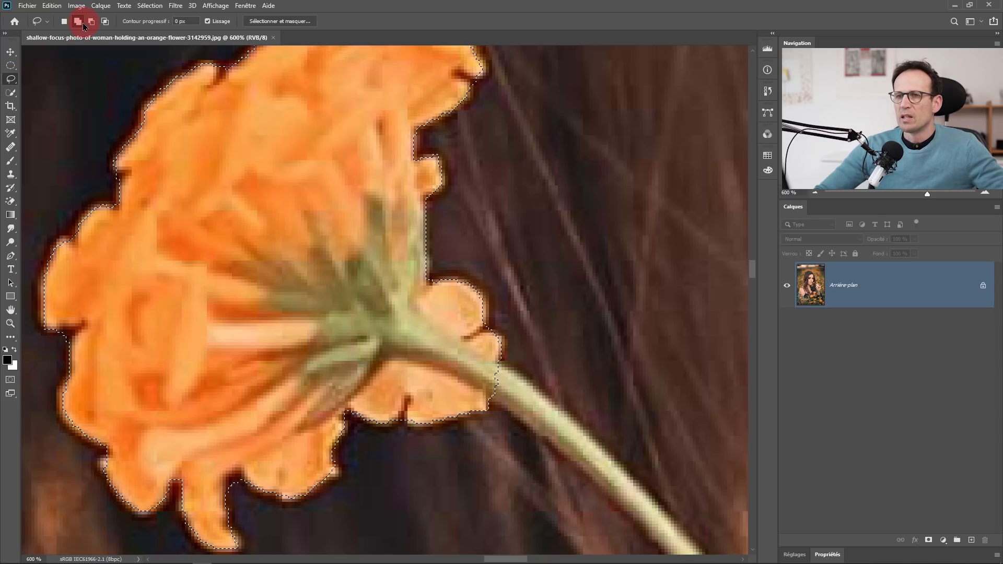
pyautogui.click(92, 23)
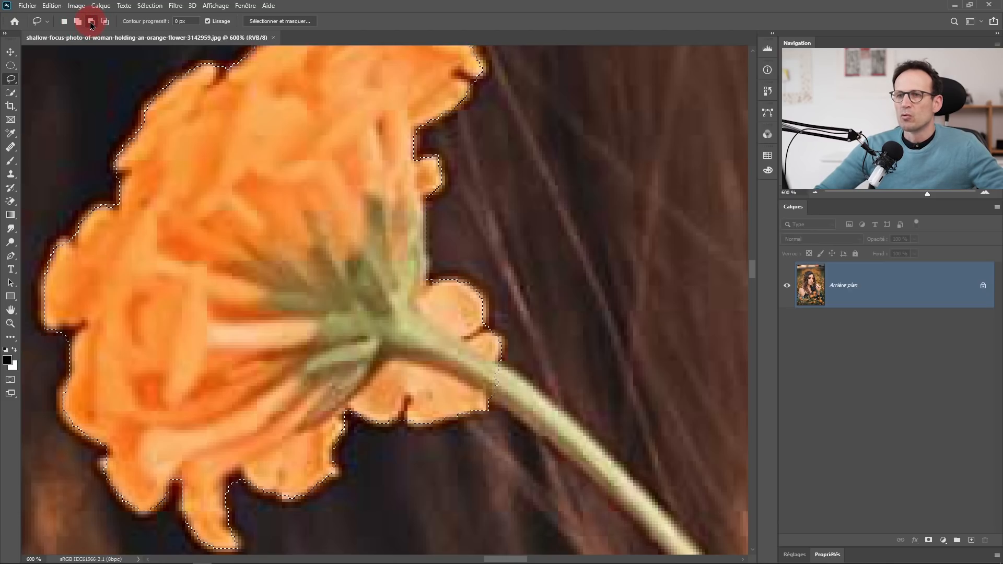
pyautogui.click(383, 204)
pyautogui.moveTo(383, 205)
pyautogui.mouseDown()
pyautogui.moveTo(423, 226)
pyautogui.moveTo(409, 184)
pyautogui.moveTo(400, 226)
pyautogui.moveTo(388, 190)
pyautogui.mouseUp()
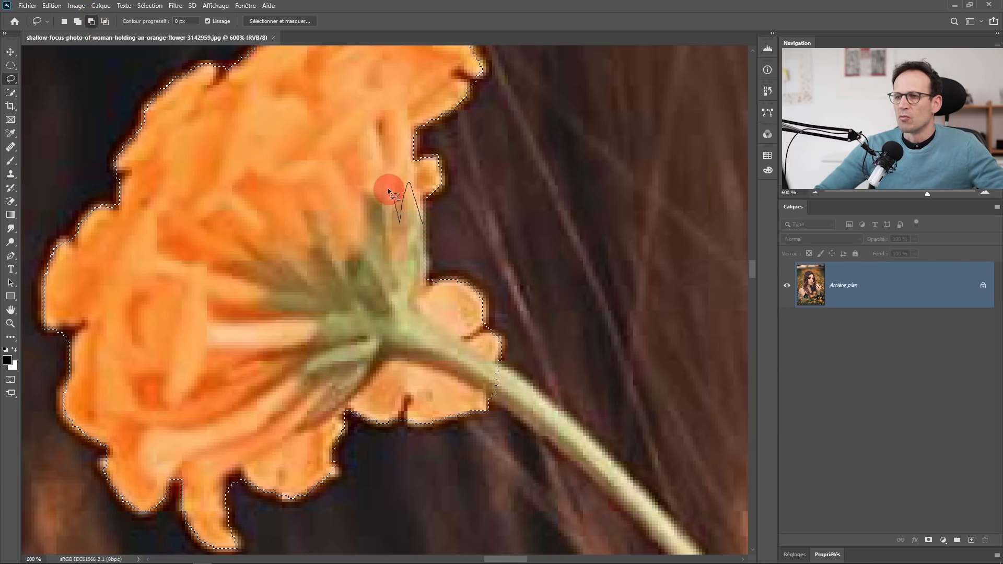
pyautogui.moveTo(324, 208)
pyautogui.mouseDown()
pyautogui.moveTo(304, 214)
pyautogui.moveTo(308, 246)
pyautogui.mouseUp()
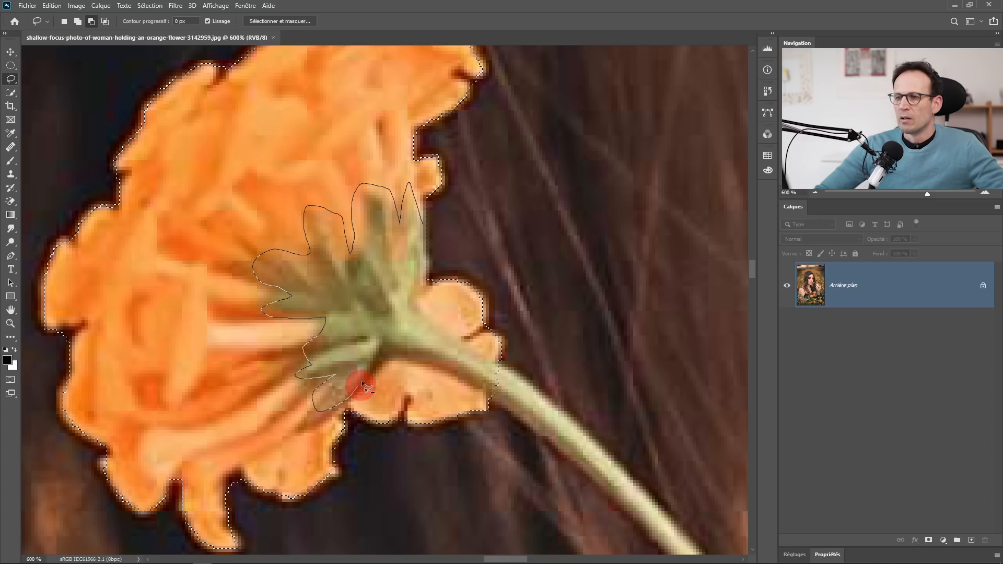
pyautogui.moveTo(475, 393)
pyautogui.mouseDown()
pyautogui.moveTo(501, 398)
pyautogui.moveTo(506, 358)
pyautogui.moveTo(431, 324)
pyautogui.moveTo(416, 273)
pyautogui.moveTo(447, 253)
pyautogui.mouseUp()
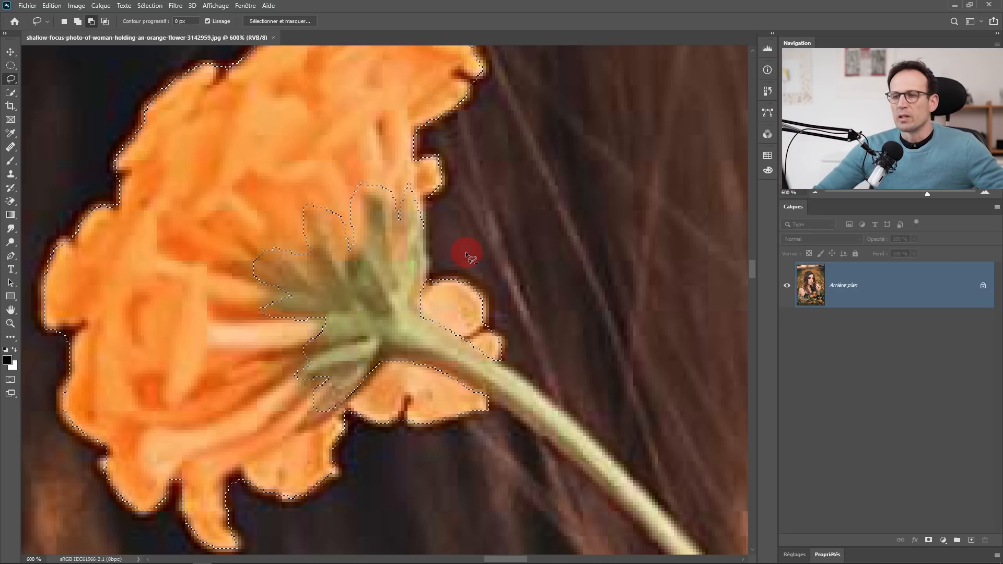
# Save the petal selection as a new channel named Fleur
pyautogui.scroll(-3, 369, 280)
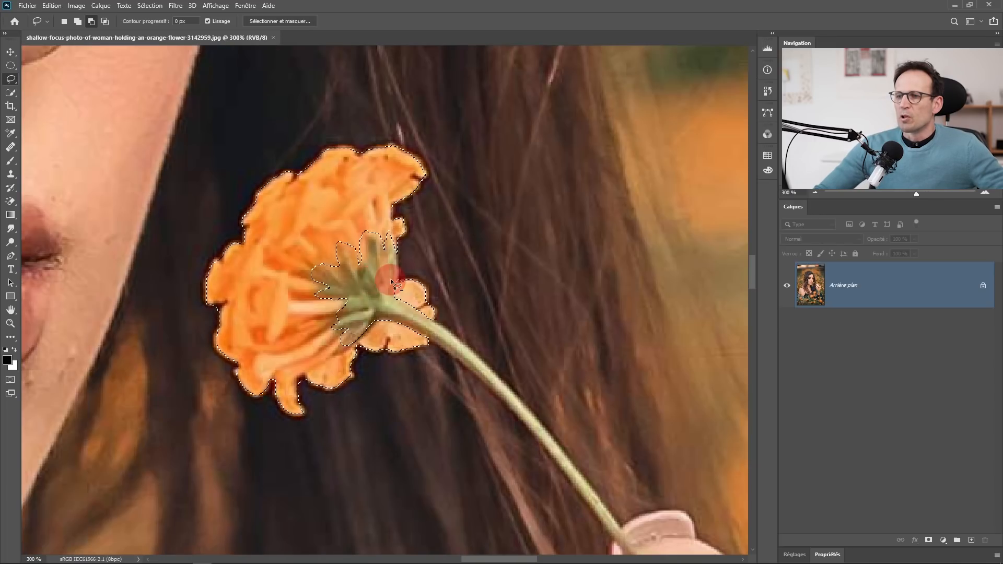
pyautogui.click(150, 6)
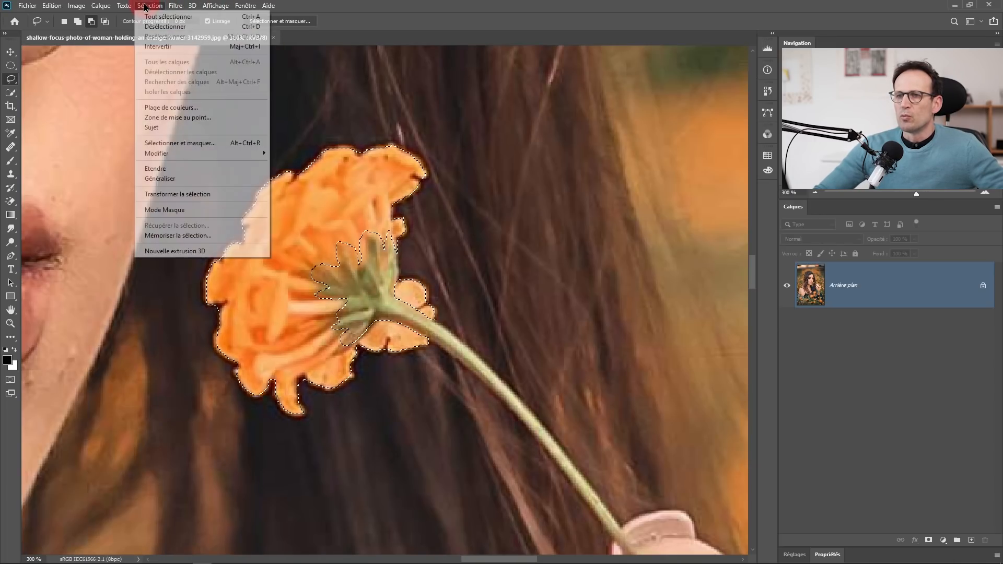
pyautogui.click(181, 236)
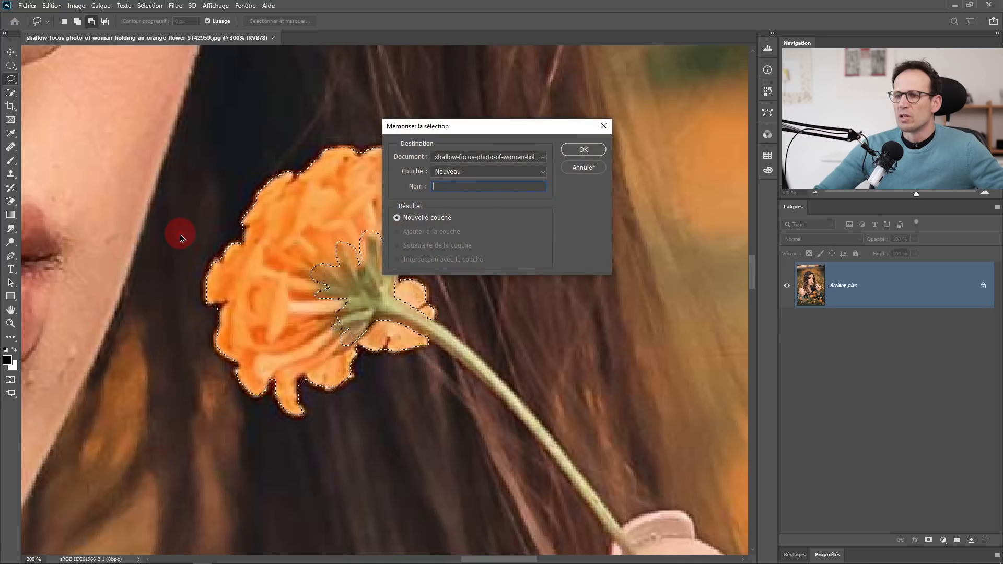
pyautogui.write('Fleur')
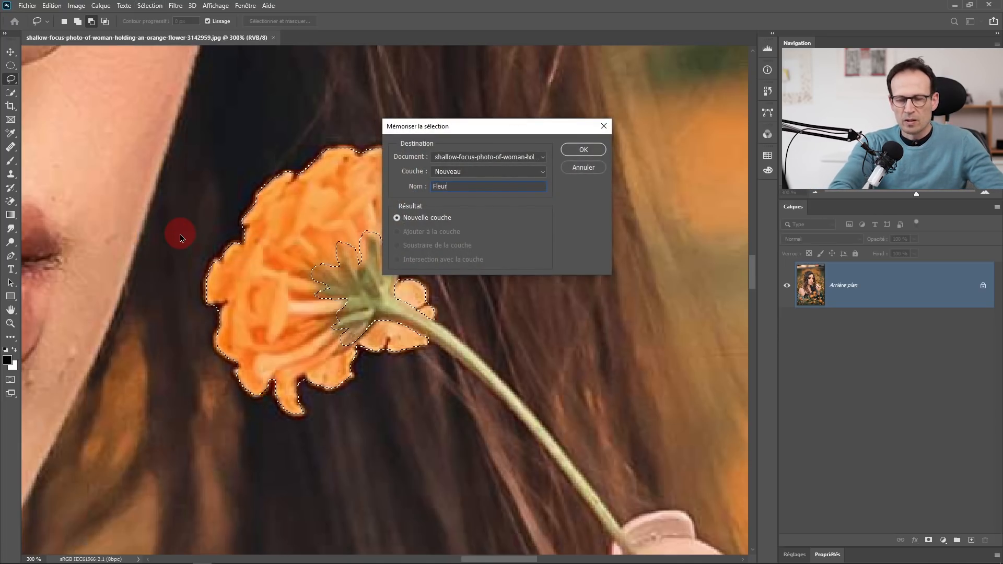
pyautogui.press('Return')
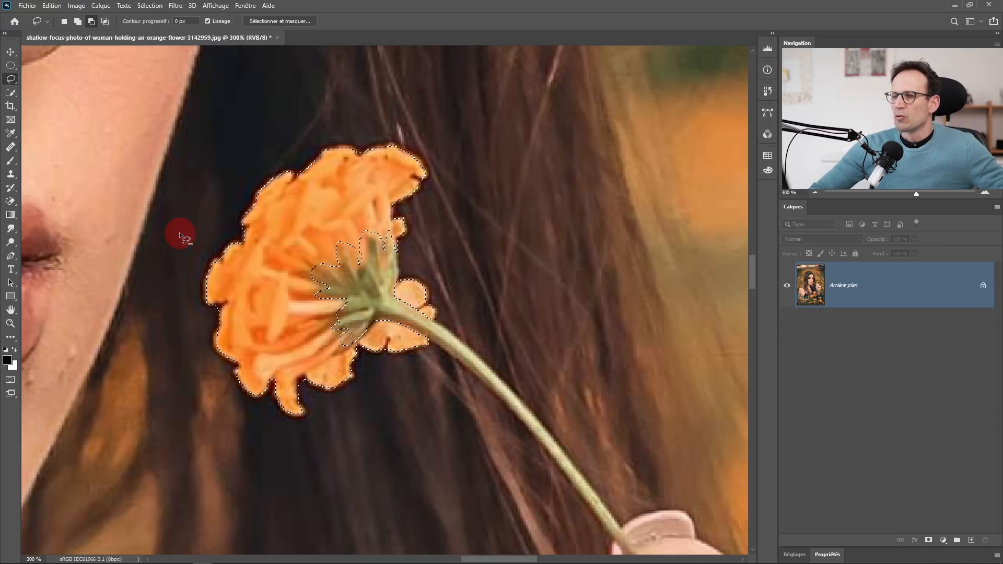
# Add a Curves adjustment layer masked by the active flower selection
pyautogui.scroll(-4, 484, 305)
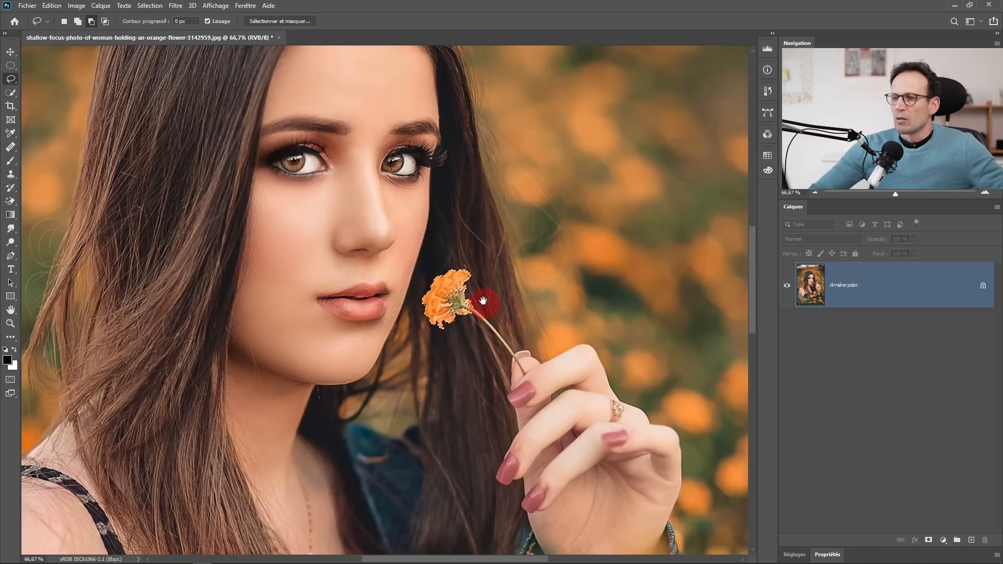
pyautogui.moveTo(484, 305); pyautogui.dragTo(467, 353)
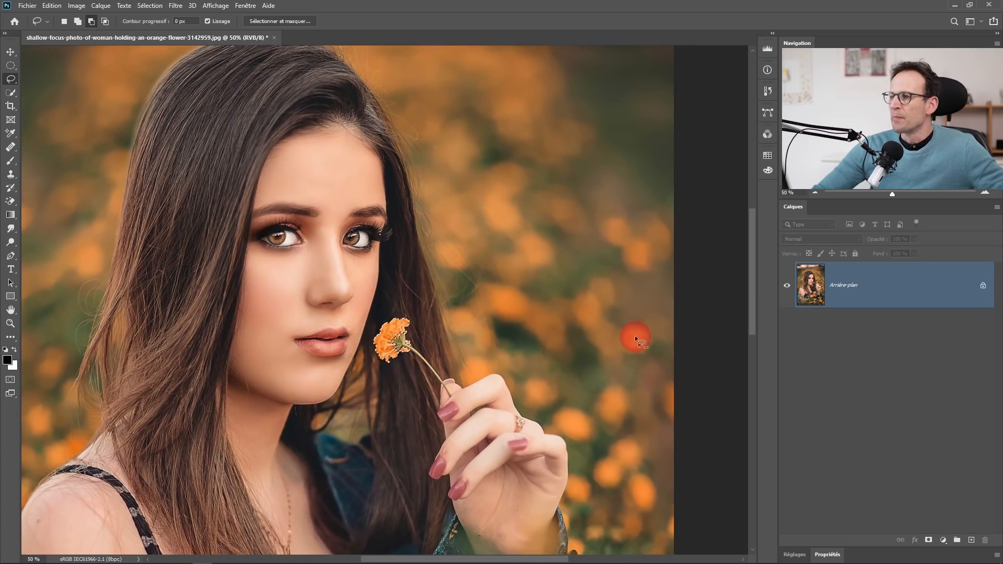
pyautogui.click(943, 541)
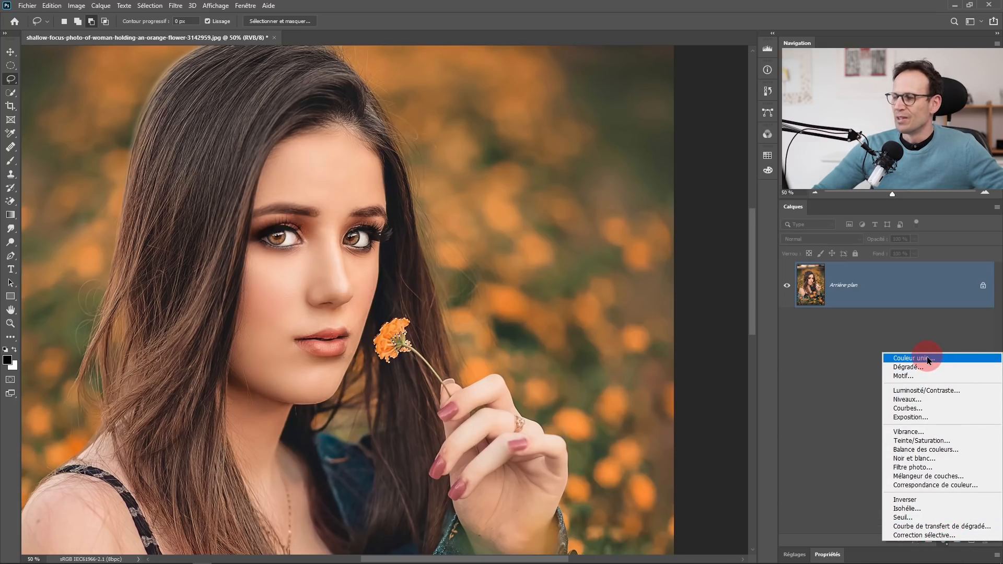
pyautogui.click(913, 414)
# Float and enlarge the Curves properties, and lower the curve's white point (input 255) to output 73
pyautogui.moveTo(857, 327); pyautogui.dragTo(492, 68)
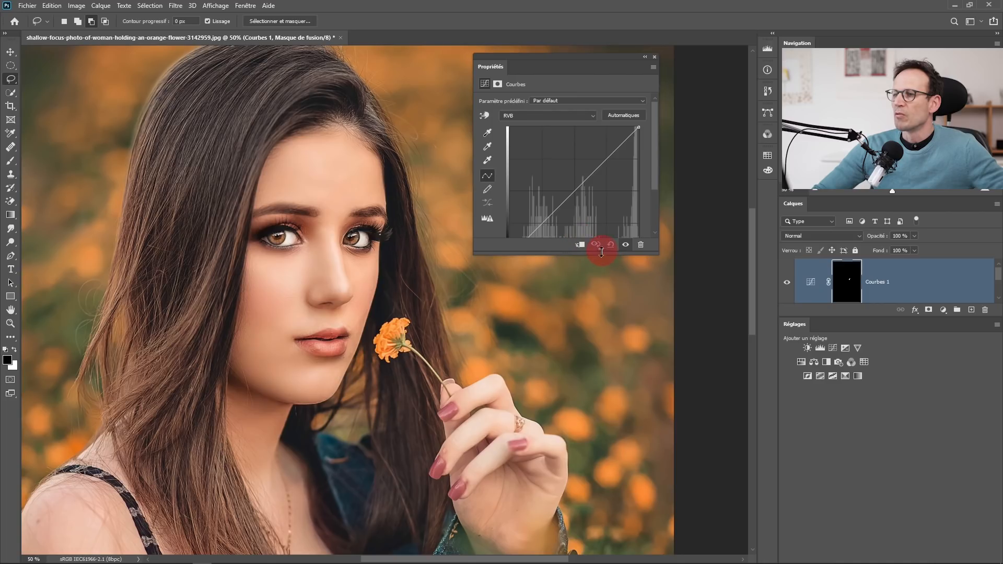
pyautogui.moveTo(602, 254); pyautogui.dragTo(608, 309)
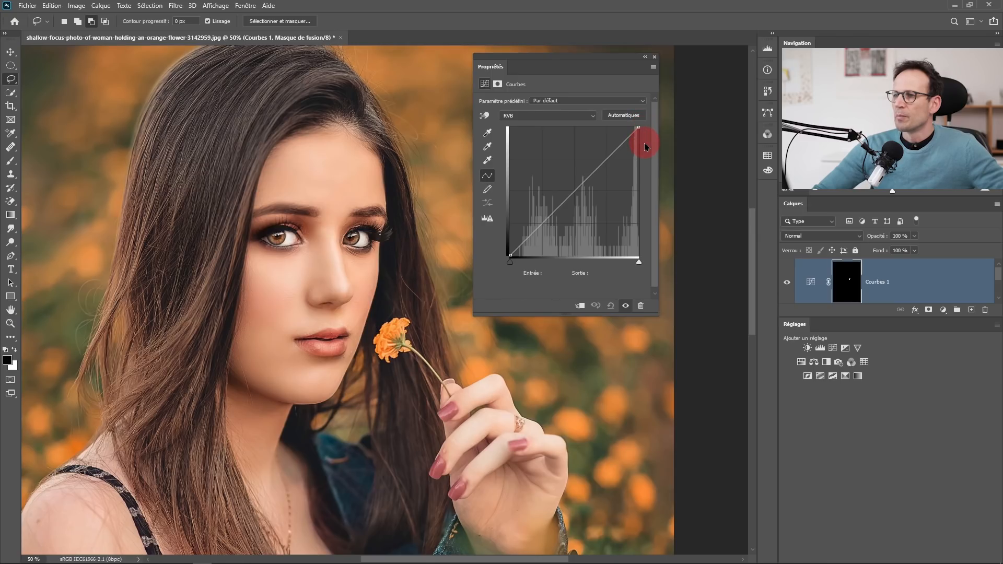
pyautogui.moveTo(635, 129); pyautogui.dragTo(649, 220)
pyautogui.moveTo(594, 61); pyautogui.dragTo(648, 44)
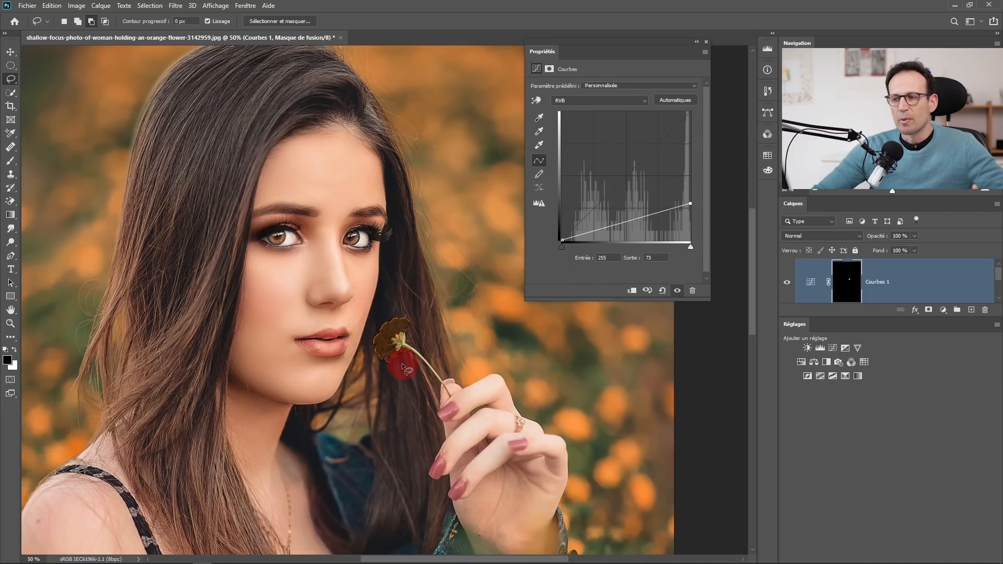
# Invert the Curves layer mask so the darkening affects everything except the flower petals
pyautogui.click(549, 69)
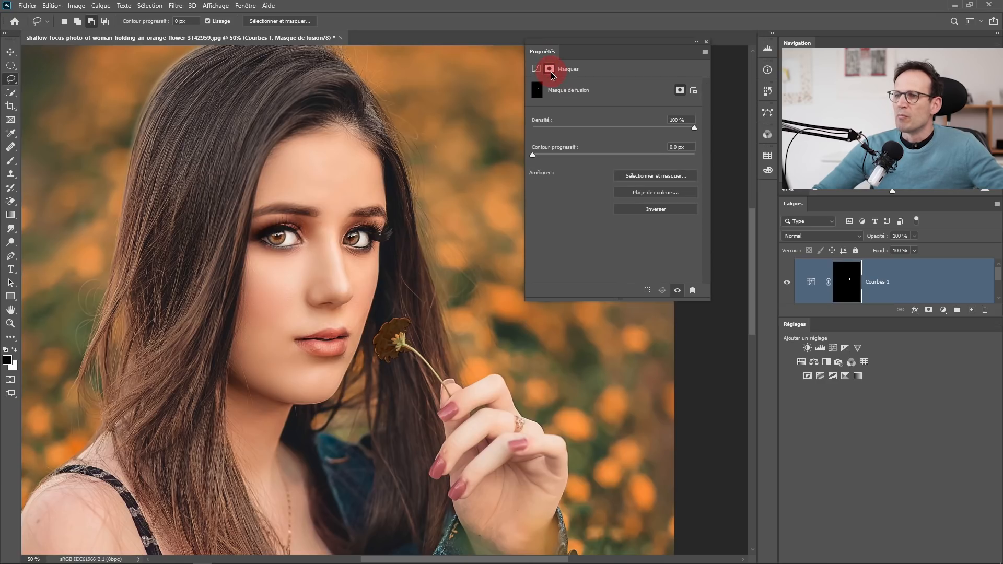
pyautogui.click(651, 211)
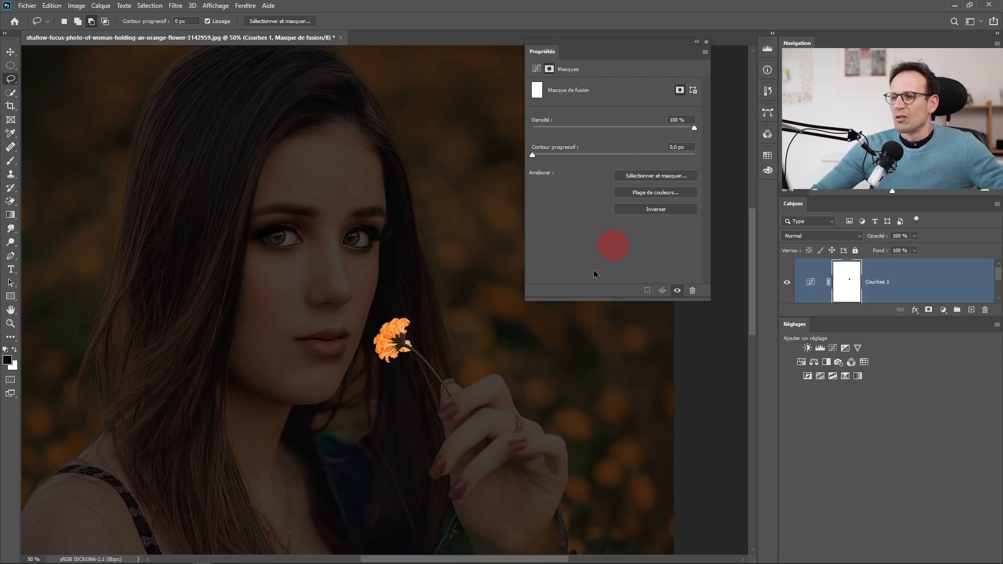
pyautogui.keyDown('alt'); pyautogui.click(398, 347); pyautogui.keyUp('alt')
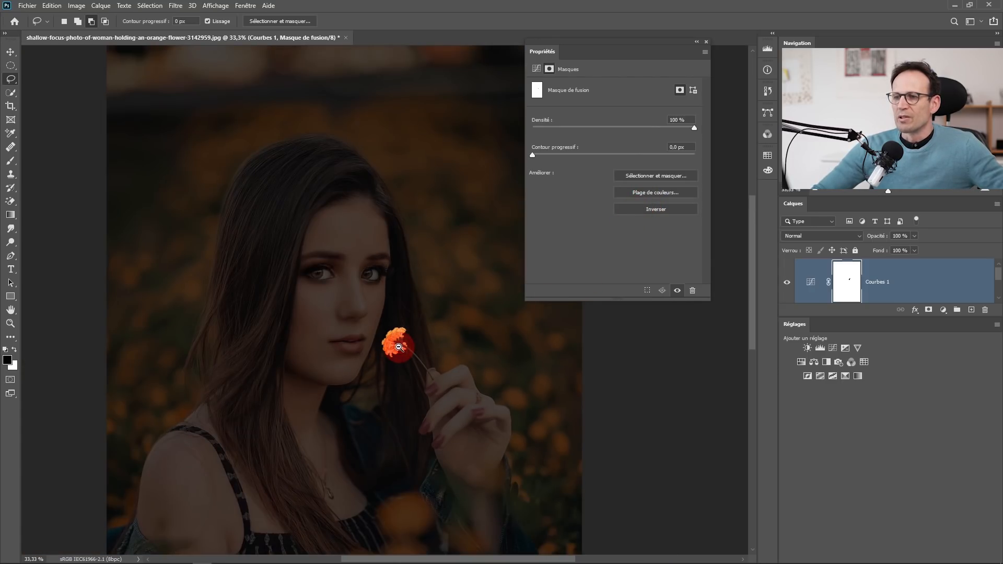
pyautogui.click(417, 369)
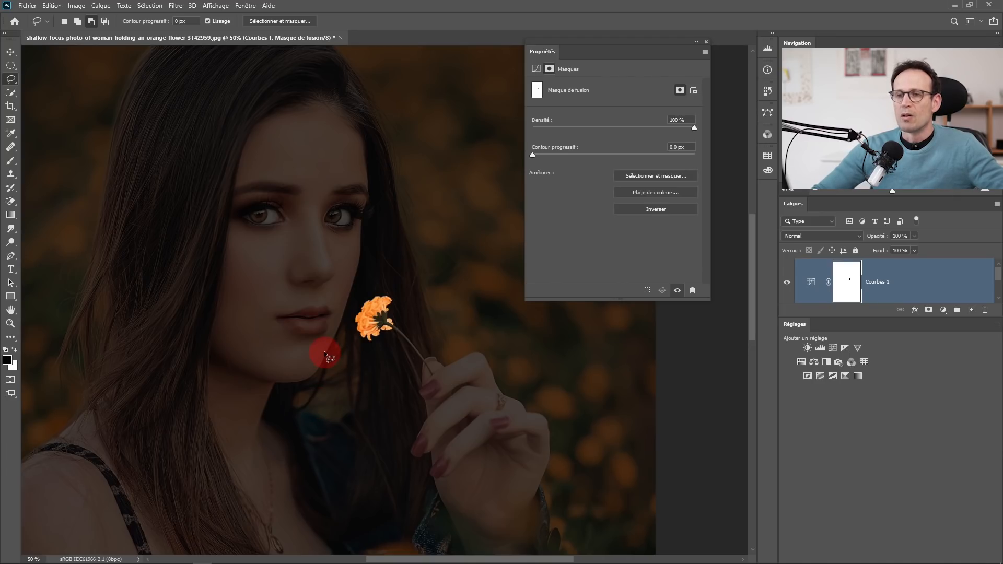
# Switch to the Brush tool and reduce the soft brush to 49 px
pyautogui.click(10, 162)
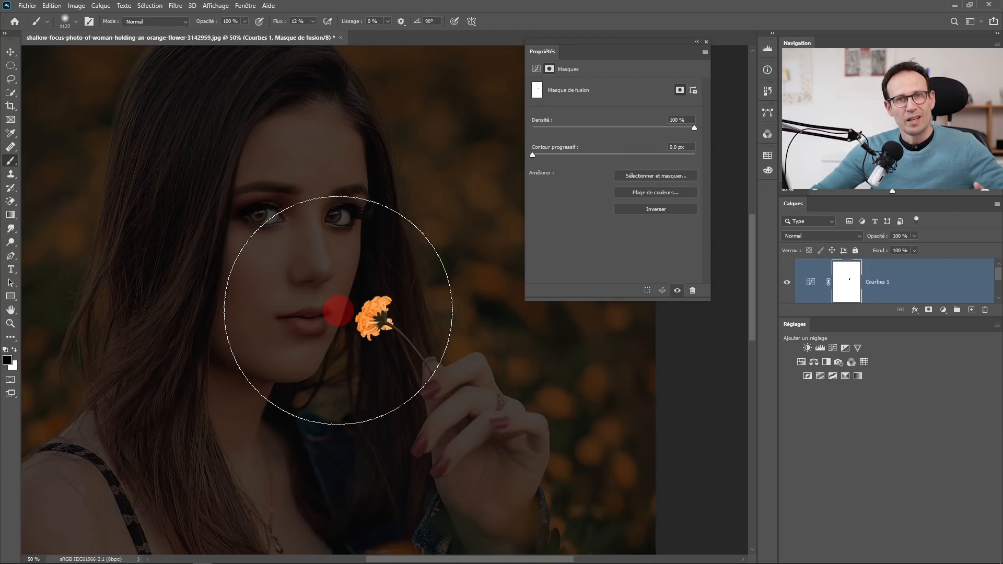
pyautogui.rightClick(316, 269)
pyautogui.moveTo(385, 298)
pyautogui.mouseDown()
pyautogui.moveTo(437, 297)
pyautogui.moveTo(389, 300)
pyautogui.mouseUp()
pyautogui.click(351, 148)
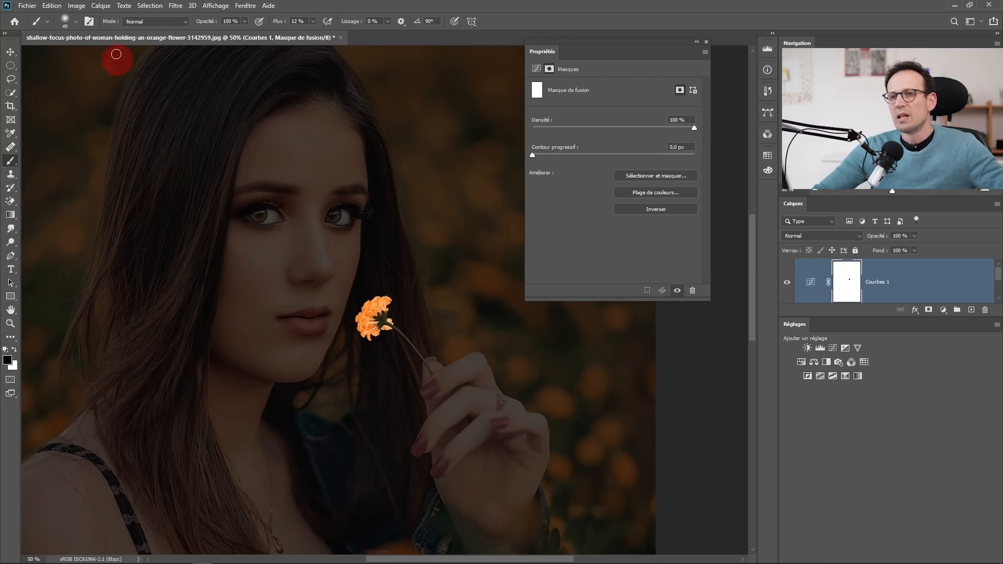
# Check the brush's shape dynamics and set its Transfer opacity control to Pression de la plume
pyautogui.click(89, 24)
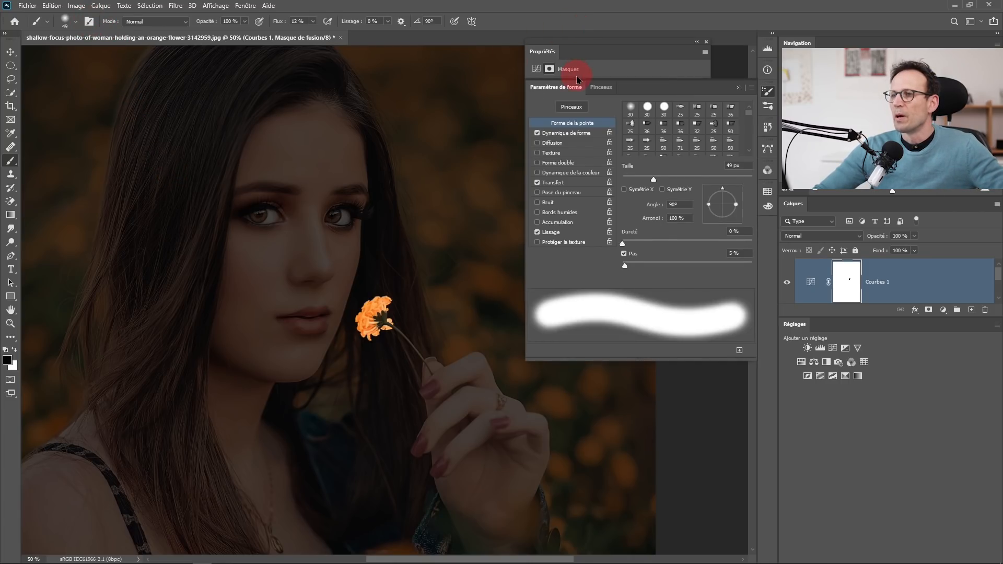
pyautogui.click(568, 135)
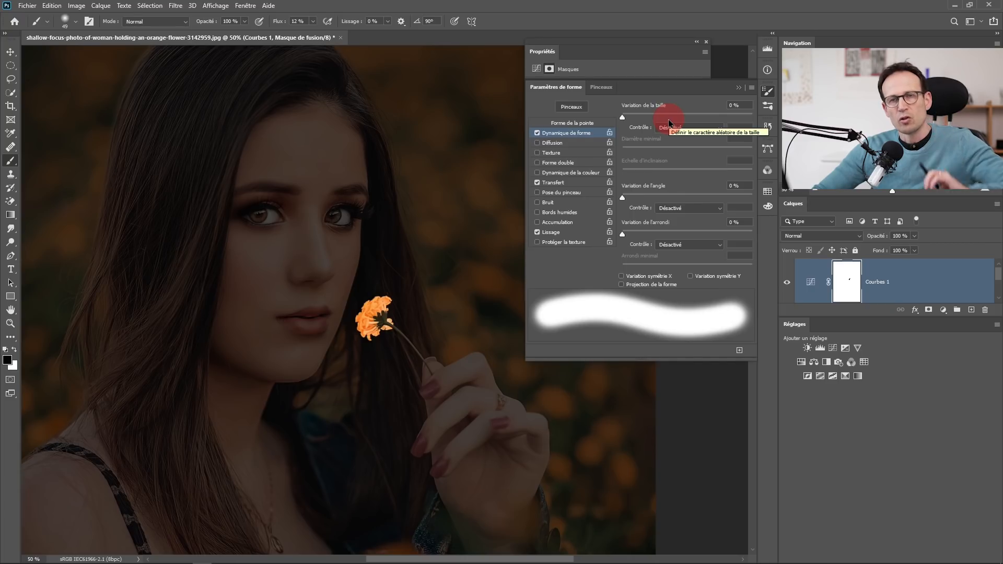
pyautogui.click(550, 183)
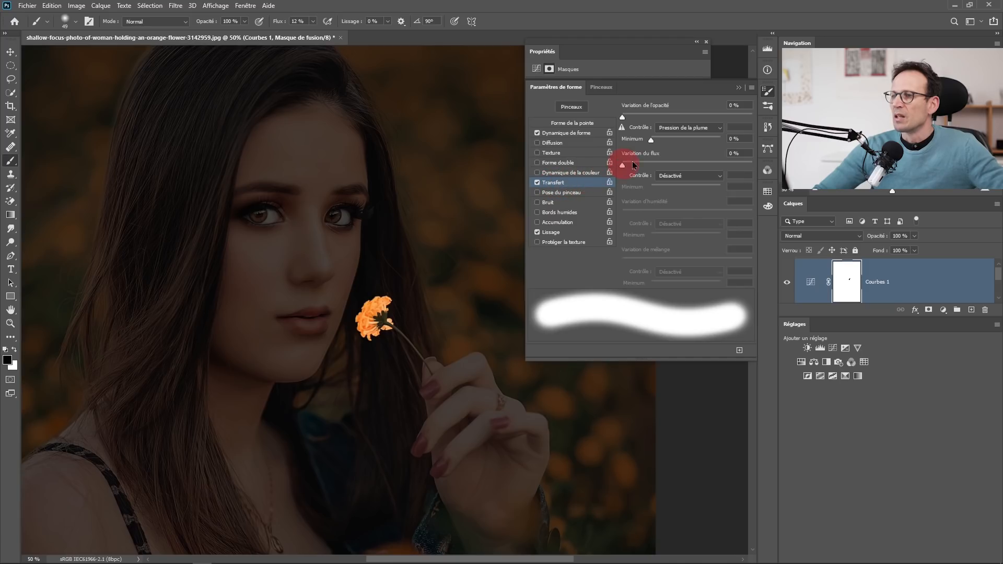
pyautogui.click(684, 131)
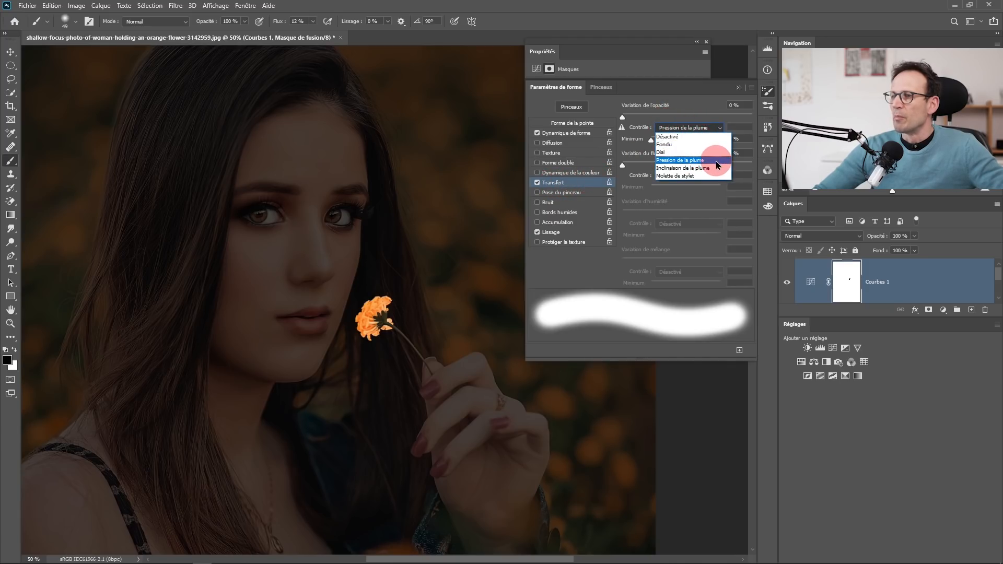
pyautogui.click(714, 162)
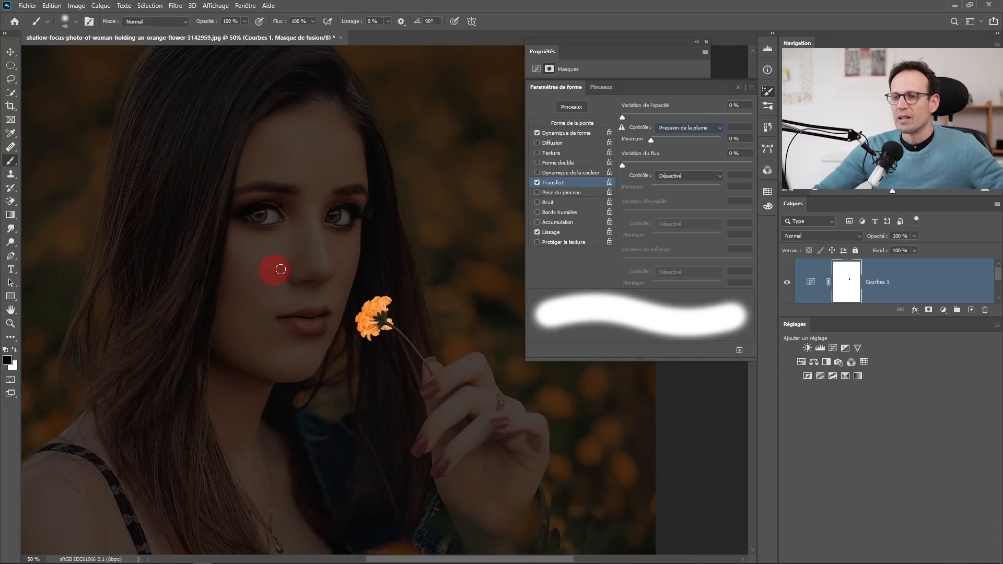
# Enlarge the soft brush to 261 px for painting on the Curves mask around the face
pyautogui.moveTo(300, 256); pyautogui.dragTo(329, 258)
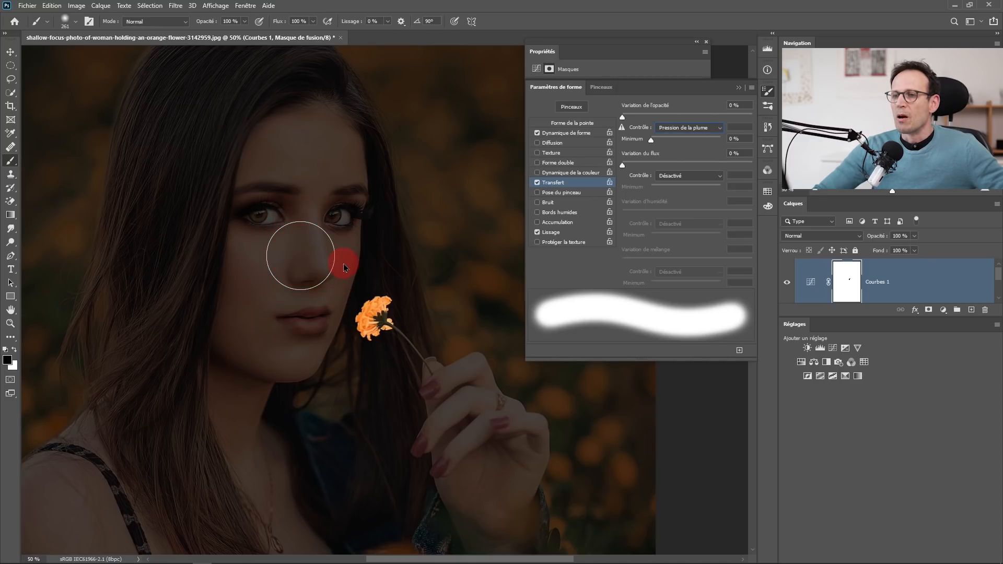
pyautogui.keyDown('ctrl'); pyautogui.click(343, 263); pyautogui.keyUp('ctrl')
pyautogui.click(352, 169)
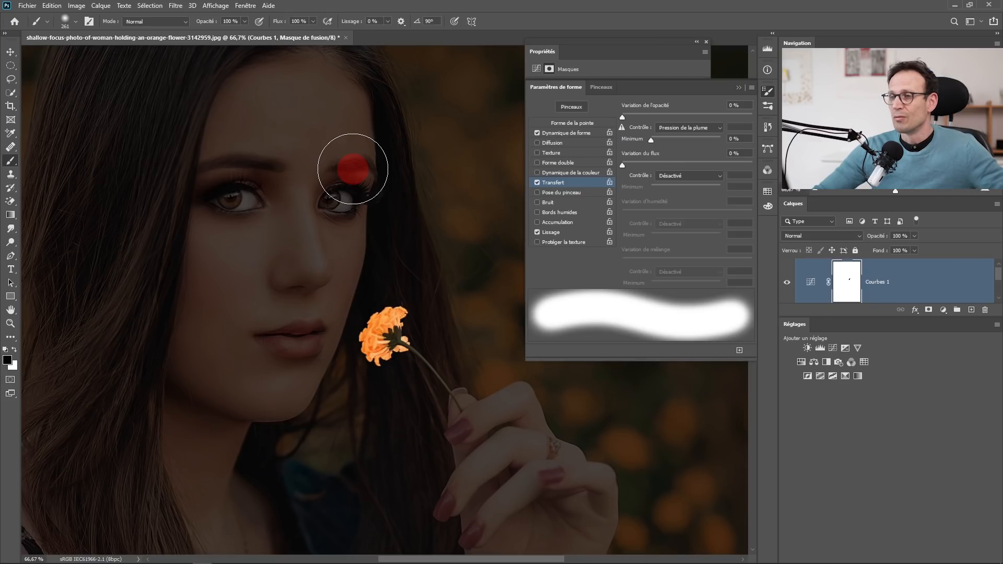
# Close the brush settings and enlarge the layer list to show both the Curves layer and the background
pyautogui.click(738, 92)
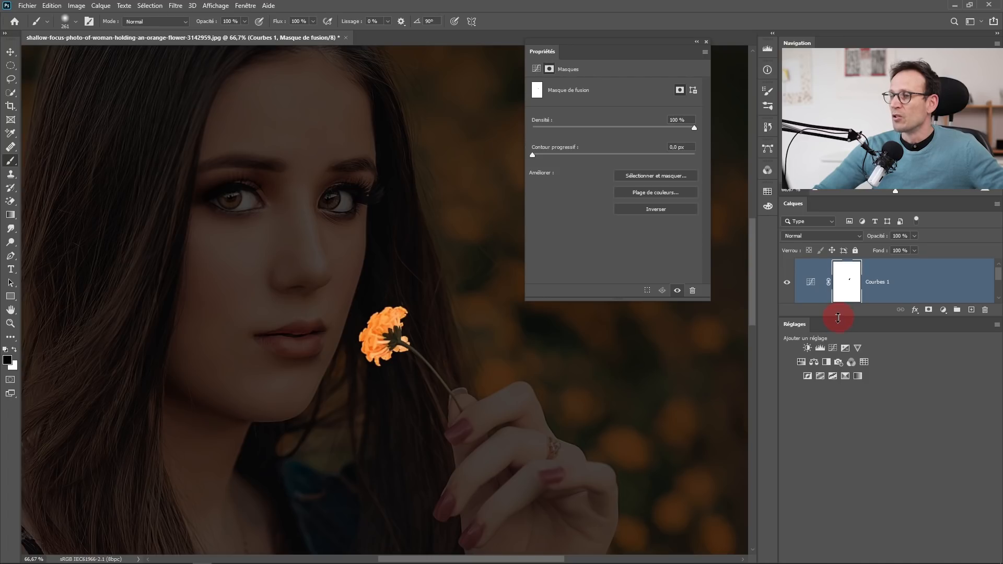
pyautogui.moveTo(837, 318); pyautogui.dragTo(817, 405)
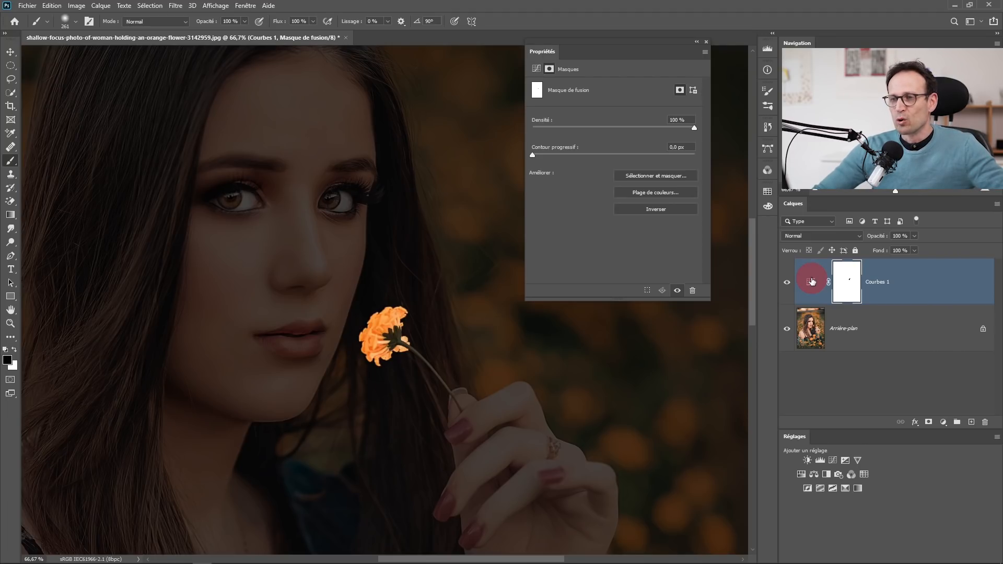
pyautogui.moveTo(384, 301); pyautogui.dragTo(417, 333)
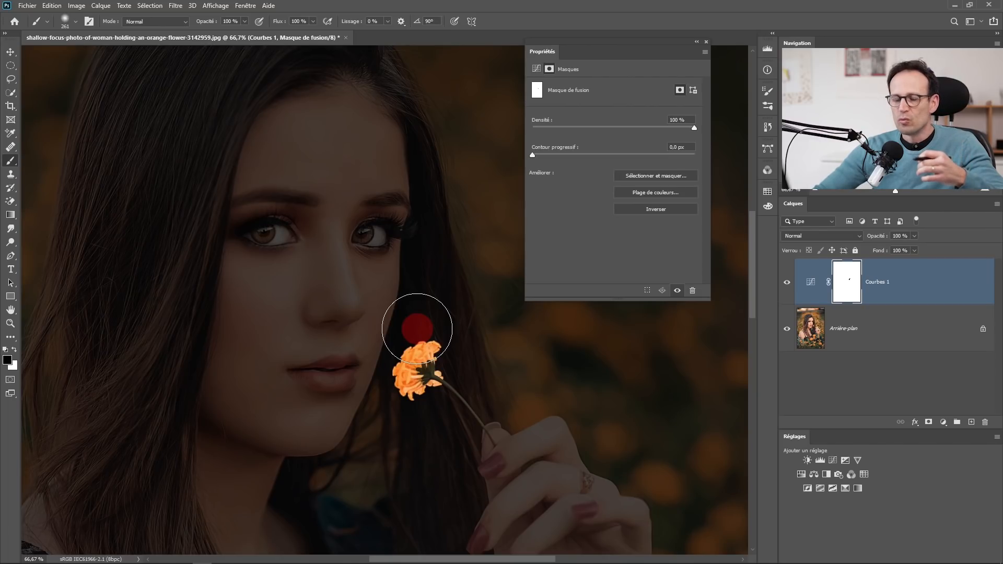
# Set the brush to 50% opacity and 8% flow and paint light around the eyes, nose and cheeks on the Curves mask
pyautogui.moveTo(424, 380); pyautogui.dragTo(399, 218)
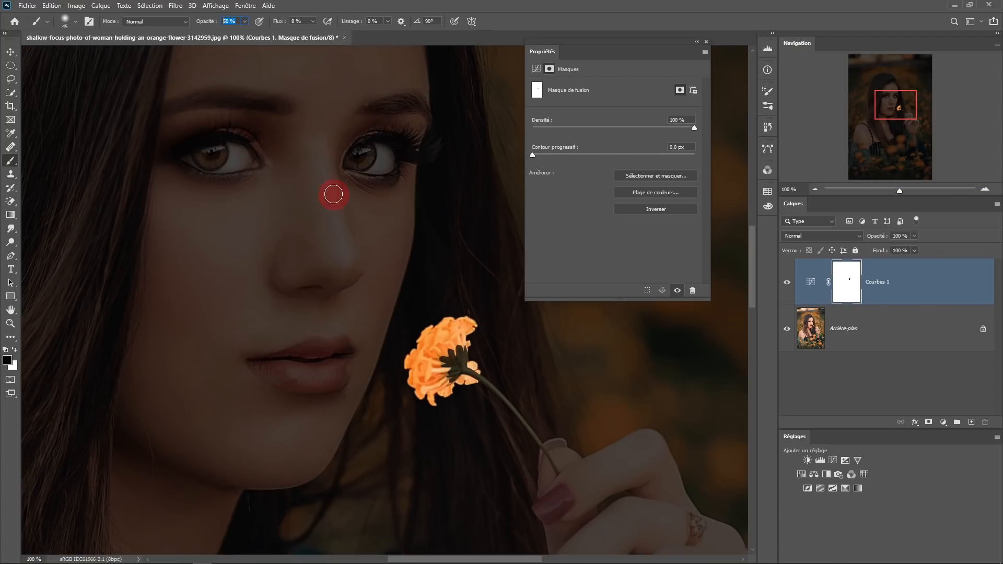
pyautogui.moveTo(333, 194)
pyautogui.mouseDown()
pyautogui.moveTo(400, 229)
pyautogui.moveTo(400, 202)
pyautogui.moveTo(339, 285)
pyautogui.moveTo(300, 284)
pyautogui.moveTo(393, 205)
pyautogui.moveTo(347, 280)
pyautogui.moveTo(399, 119)
pyautogui.moveTo(375, 181)
pyautogui.moveTo(361, 181)
pyautogui.moveTo(373, 122)
pyautogui.mouseUp()
pyautogui.moveTo(309, 137)
pyautogui.mouseDown()
pyautogui.moveTo(340, 213)
pyautogui.moveTo(402, 226)
pyautogui.moveTo(356, 324)
pyautogui.moveTo(365, 328)
pyautogui.moveTo(367, 310)
pyautogui.moveTo(349, 304)
pyautogui.moveTo(345, 401)
pyautogui.moveTo(319, 335)
pyautogui.moveTo(314, 345)
pyautogui.moveTo(349, 321)
pyautogui.moveTo(368, 327)
pyautogui.moveTo(311, 441)
pyautogui.moveTo(298, 432)
pyautogui.moveTo(332, 347)
pyautogui.moveTo(322, 428)
pyautogui.moveTo(255, 477)
pyautogui.moveTo(298, 413)
pyautogui.moveTo(258, 409)
pyautogui.moveTo(323, 427)
pyautogui.moveTo(279, 481)
pyautogui.moveTo(329, 421)
pyautogui.moveTo(373, 268)
pyautogui.moveTo(230, 157)
pyautogui.moveTo(251, 118)
pyautogui.moveTo(265, 186)
pyautogui.moveTo(197, 213)
pyautogui.moveTo(242, 174)
pyautogui.moveTo(208, 173)
pyautogui.moveTo(364, 187)
pyautogui.moveTo(318, 387)
pyautogui.moveTo(213, 261)
pyautogui.moveTo(266, 210)
pyautogui.mouseUp()
pyautogui.rightClick(236, 220)
pyautogui.moveTo(309, 248); pyautogui.dragTo(331, 248)
pyautogui.moveTo(209, 246)
pyautogui.mouseDown()
pyautogui.moveTo(247, 317)
pyautogui.moveTo(293, 237)
pyautogui.mouseUp()
pyautogui.scroll(-2, 349, 358)
pyautogui.press('x')
pyautogui.press('x')
# Model the light across the face on the Curves mask, alternating black and white paint to shape the shadows
pyautogui.moveTo(352, 190)
pyautogui.mouseDown()
pyautogui.moveTo(367, 217)
pyautogui.moveTo(286, 156)
pyautogui.moveTo(358, 172)
pyautogui.mouseUp()
pyautogui.moveTo(346, 395)
pyautogui.mouseDown()
pyautogui.moveTo(355, 314)
pyautogui.moveTo(267, 296)
pyautogui.moveTo(306, 246)
pyautogui.moveTo(382, 215)
pyautogui.moveTo(312, 193)
pyautogui.mouseUp()
pyautogui.keyDown('alt'); pyautogui.rightClick(228, 416); pyautogui.keyUp('alt')
pyautogui.moveTo(289, 157); pyautogui.dragTo(337, 225)
pyautogui.press('x')
pyautogui.moveTo(365, 177); pyautogui.dragTo(228, 215)
pyautogui.moveTo(262, 408); pyautogui.dragTo(209, 287)
pyautogui.press('x')
pyautogui.moveTo(243, 334); pyautogui.dragTo(230, 460)
# Resize the brush and refine the light on the smaller facial details in the Curves mask
pyautogui.scroll(3, 408, 285)
pyautogui.keyDown('alt'); pyautogui.rightClick(197, 104); pyautogui.keyUp('alt')
pyautogui.moveTo(197, 104); pyautogui.dragTo(162, 78)
pyautogui.moveTo(180, 68); pyautogui.dragTo(203, 141)
pyautogui.moveTo(204, 105)
pyautogui.mouseDown()
pyautogui.moveTo(208, 165)
pyautogui.moveTo(200, 145)
pyautogui.moveTo(172, 127)
pyautogui.mouseUp()
pyautogui.keyDown('alt'); pyautogui.rightClick(375, 198); pyautogui.keyUp('alt')
pyautogui.keyDown('alt'); pyautogui.rightClick(122, 435); pyautogui.keyUp('alt')
pyautogui.moveTo(293, 219)
pyautogui.mouseDown()
pyautogui.moveTo(379, 333)
pyautogui.moveTo(409, 343)
pyautogui.moveTo(414, 398)
pyautogui.moveTo(419, 373)
pyautogui.moveTo(559, 298)
pyautogui.moveTo(573, 336)
pyautogui.moveTo(587, 324)
pyautogui.moveTo(533, 360)
pyautogui.moveTo(398, 346)
pyautogui.mouseUp()
pyautogui.keyDown('alt'); pyautogui.rightClick(413, 346); pyautogui.keyUp('alt')
# Extend the painted light toward the neck, chest and hair, toning down excess light with white
pyautogui.hotkey('ctrl', '-')
pyautogui.moveTo(481, 384); pyautogui.dragTo(497, 327)
pyautogui.moveTo(213, 144)
pyautogui.mouseDown()
pyautogui.moveTo(227, 127)
pyautogui.moveTo(201, 214)
pyautogui.mouseUp()
pyautogui.moveTo(453, 348)
pyautogui.mouseDown()
pyautogui.moveTo(461, 324)
pyautogui.moveTo(443, 336)
pyautogui.moveTo(533, 336)
pyautogui.moveTo(397, 384)
pyautogui.moveTo(543, 342)
pyautogui.moveTo(577, 362)
pyautogui.moveTo(448, 329)
pyautogui.moveTo(543, 365)
pyautogui.moveTo(433, 324)
pyautogui.moveTo(597, 370)
pyautogui.moveTo(495, 414)
pyautogui.moveTo(572, 363)
pyautogui.mouseUp()
pyautogui.hotkey('ctrl', '-')
pyautogui.moveTo(463, 343); pyautogui.dragTo(446, 354)
pyautogui.click(431, 379)
pyautogui.click(14, 349)
pyautogui.moveTo(438, 409); pyautogui.dragTo(442, 436)
pyautogui.click(14, 350)
pyautogui.moveTo(224, 407)
pyautogui.mouseDown()
pyautogui.moveTo(305, 161)
pyautogui.moveTo(329, 355)
pyautogui.mouseUp()
pyautogui.click(15, 350)
pyautogui.moveTo(335, 265)
pyautogui.mouseDown()
pyautogui.moveTo(302, 268)
pyautogui.moveTo(283, 325)
pyautogui.mouseUp()
# Paint light in black over the fingers and the hand holding the flower on the Curves mask
pyautogui.keyDown('alt'); pyautogui.click(449, 314); pyautogui.keyUp('alt')
pyautogui.keyDown('ctrl'); pyautogui.click(466, 271); pyautogui.keyUp('ctrl')
pyautogui.keyDown('ctrl'); pyautogui.click(466, 271); pyautogui.keyUp('ctrl')
pyautogui.keyDown('ctrl'); pyautogui.click(442, 366); pyautogui.keyUp('ctrl')
pyautogui.keyDown('ctrl'); pyautogui.click(371, 380); pyautogui.keyUp('ctrl')
pyautogui.press('x')
pyautogui.moveTo(470, 213); pyautogui.dragTo(391, 251)
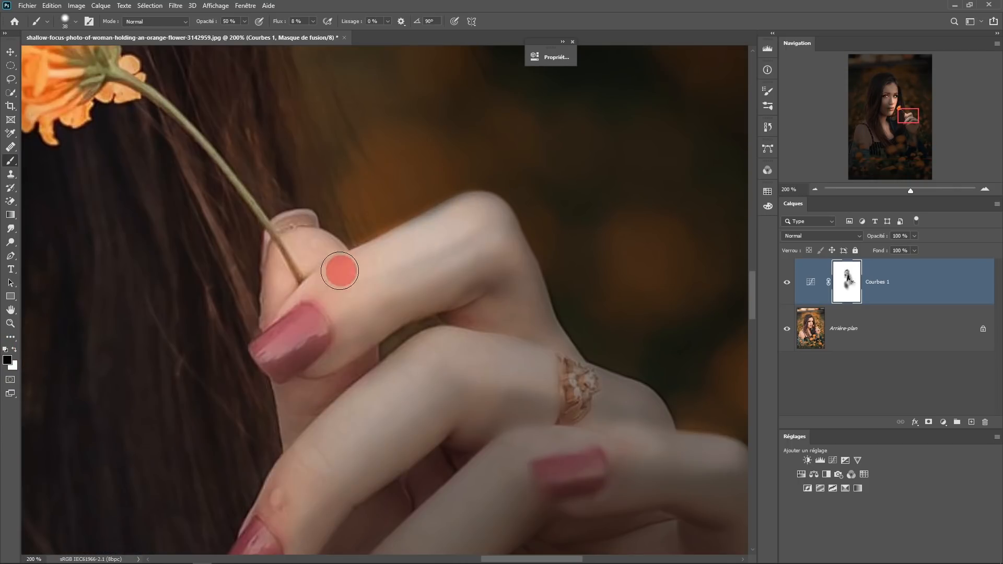
pyautogui.moveTo(410, 366); pyautogui.dragTo(302, 464)
pyautogui.moveTo(355, 418); pyautogui.dragTo(411, 279)
pyautogui.moveTo(414, 465); pyautogui.dragTo(564, 344)
pyautogui.keyDown('alt'); pyautogui.click(487, 418); pyautogui.keyUp('alt')
pyautogui.moveTo(511, 397)
pyautogui.mouseDown()
pyautogui.moveTo(456, 447)
pyautogui.moveTo(530, 363)
pyautogui.mouseUp()
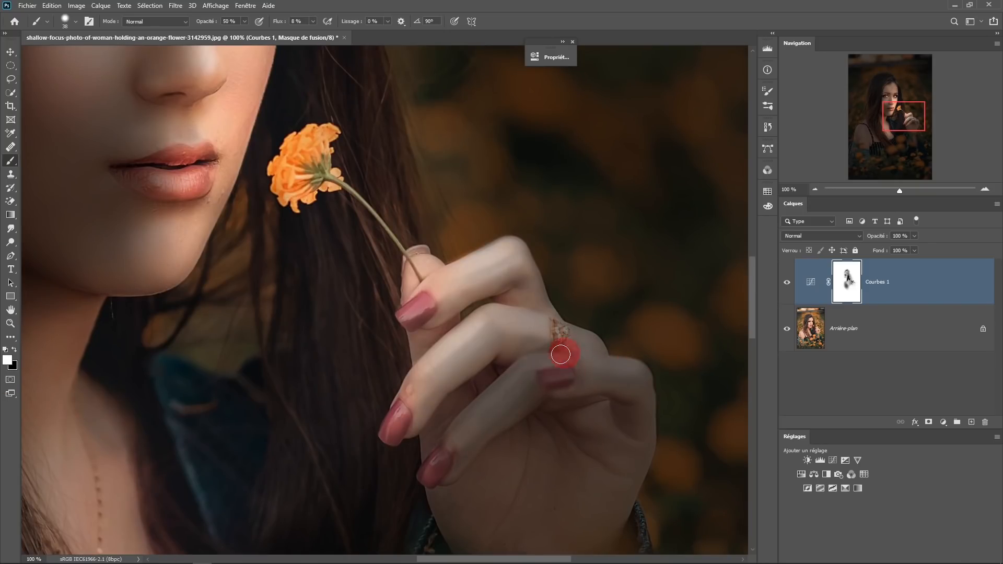
# Balance light and shadow on the lower fingers and back of the hand with alternating white and black strokes
pyautogui.moveTo(528, 307); pyautogui.dragTo(470, 273)
pyautogui.click(14, 350)
pyautogui.moveTo(453, 445)
pyautogui.mouseDown()
pyautogui.moveTo(544, 365)
pyautogui.moveTo(453, 448)
pyautogui.mouseUp()
pyautogui.keyDown('alt'); pyautogui.click(515, 327); pyautogui.keyUp('alt')
pyautogui.keyDown('ctrl'); pyautogui.click(548, 309); pyautogui.keyUp('ctrl')
pyautogui.press('x')
pyautogui.moveTo(527, 374)
pyautogui.mouseDown()
pyautogui.moveTo(491, 404)
pyautogui.moveTo(448, 410)
pyautogui.mouseUp()
pyautogui.keyDown('ctrl'); pyautogui.click(433, 371); pyautogui.keyUp('ctrl')
pyautogui.keyDown('alt'); pyautogui.click(439, 368); pyautogui.keyUp('alt')
pyautogui.keyDown('ctrl'); pyautogui.click(459, 381); pyautogui.keyUp('ctrl')
pyautogui.press('x')
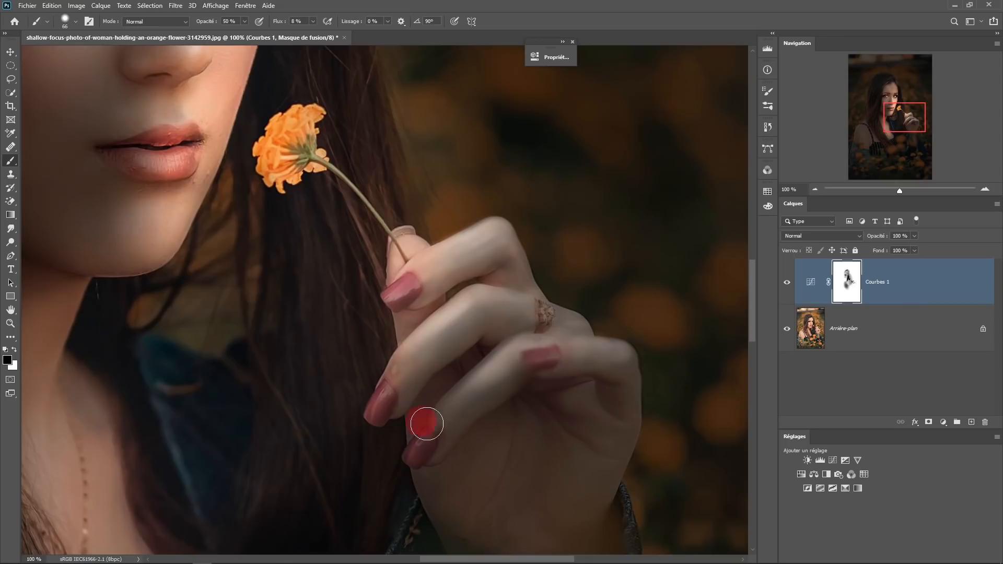
pyautogui.moveTo(421, 448); pyautogui.dragTo(509, 365)
pyautogui.press('x')
pyautogui.keyDown('alt'); pyautogui.click(603, 477); pyautogui.keyUp('alt')
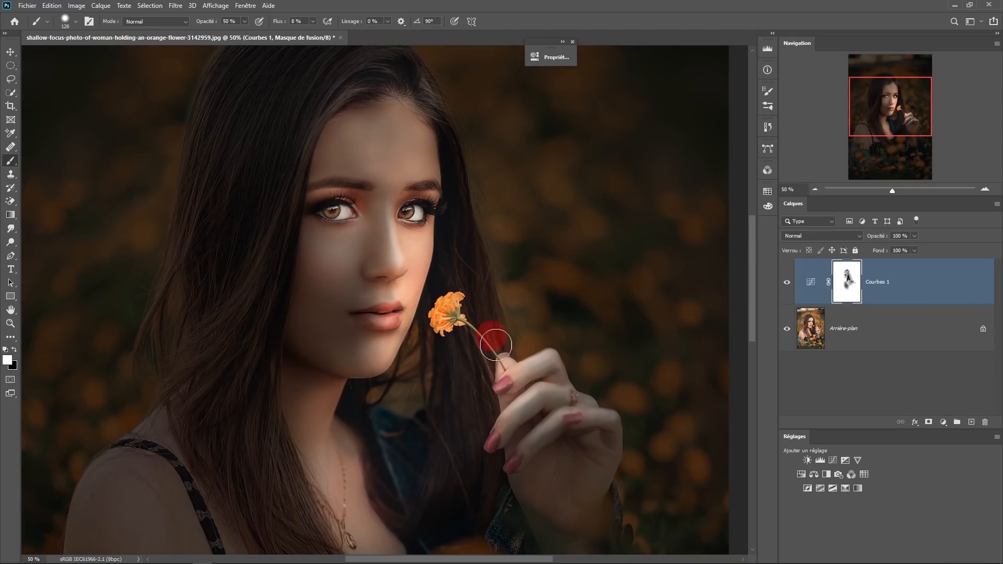
# Add a Noir et blanc adjustment layer directly above the background layer
pyautogui.click(878, 335)
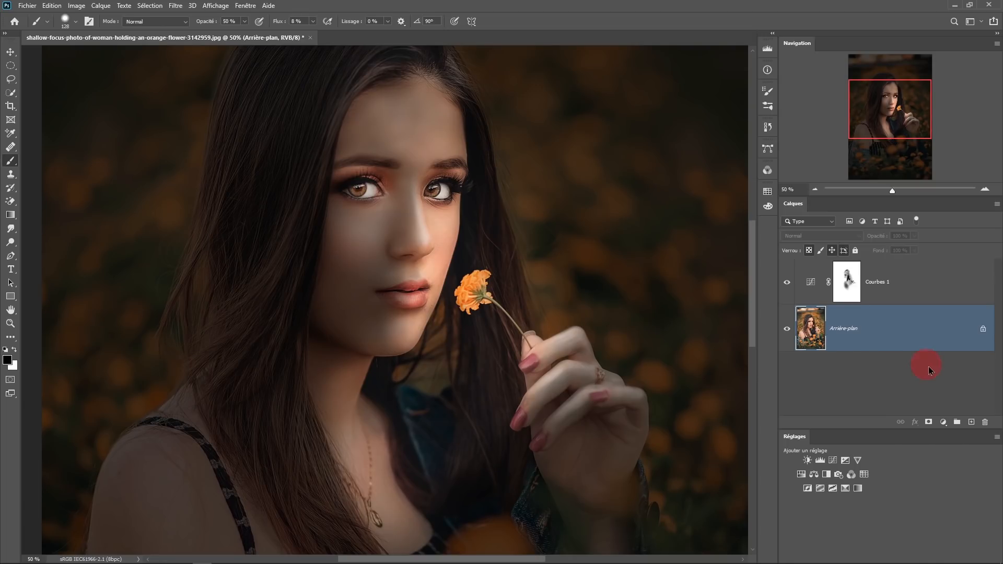
pyautogui.click(943, 424)
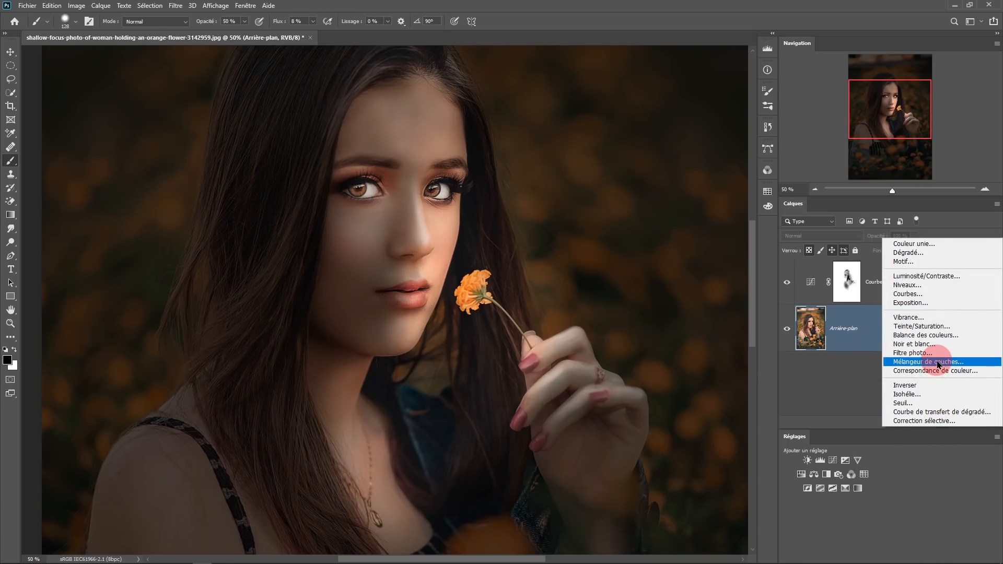
pyautogui.click(933, 345)
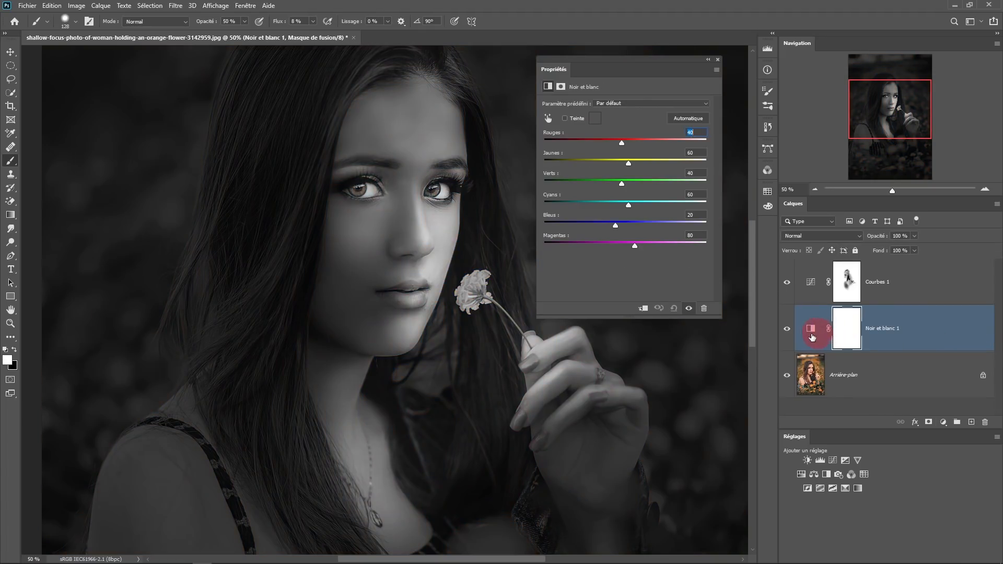
# Set the Jaunes value of the black-and-white adjustment to 157 to brighten the flower, and close its properties
pyautogui.moveTo(626, 66); pyautogui.dragTo(706, 104)
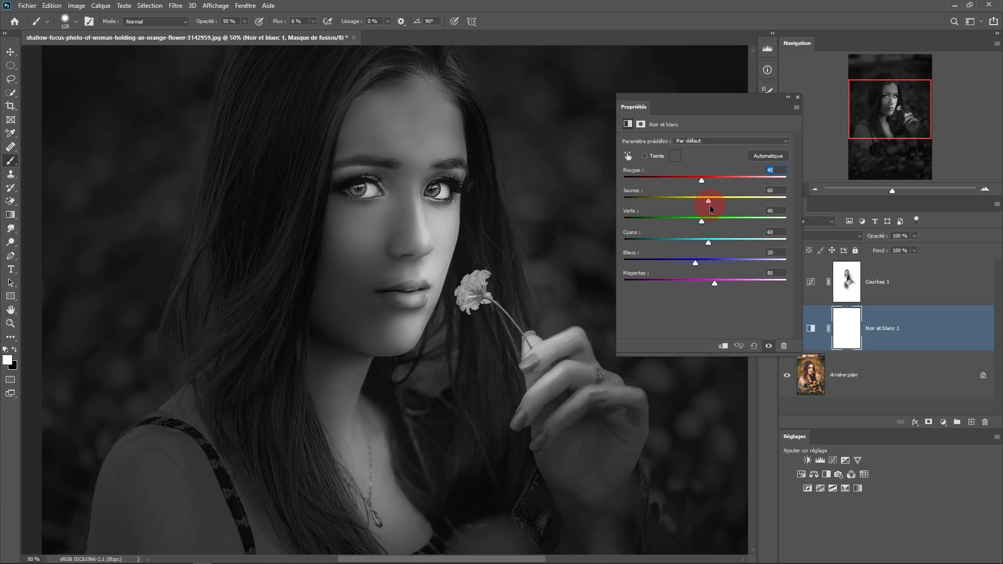
pyautogui.moveTo(710, 203); pyautogui.dragTo(744, 201)
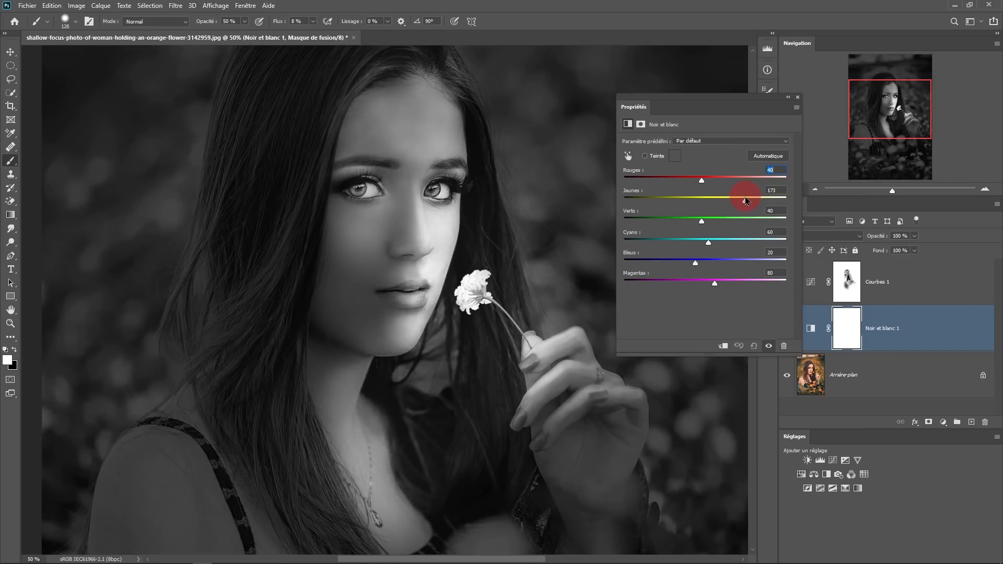
pyautogui.moveTo(744, 202); pyautogui.dragTo(739, 202)
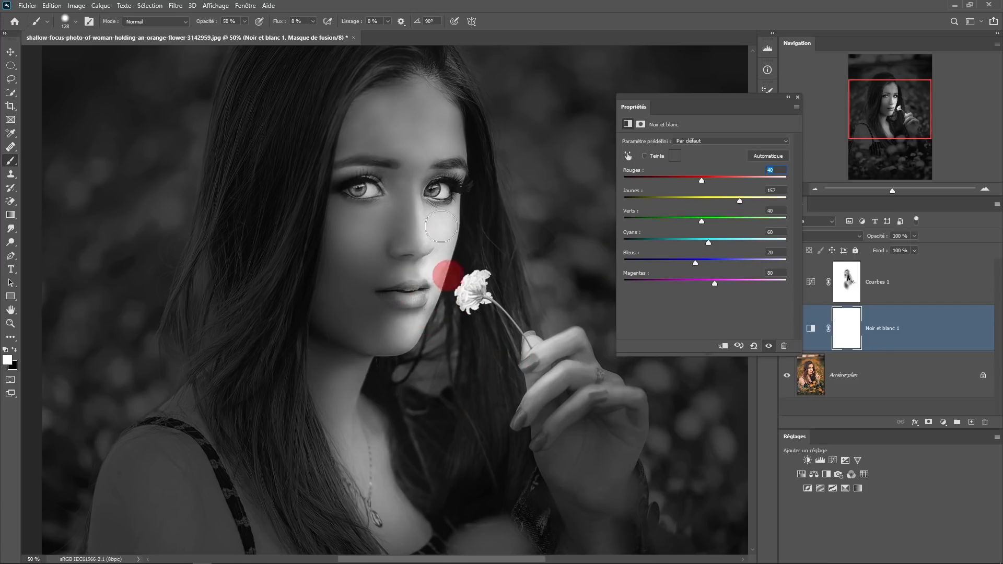
pyautogui.click(796, 100)
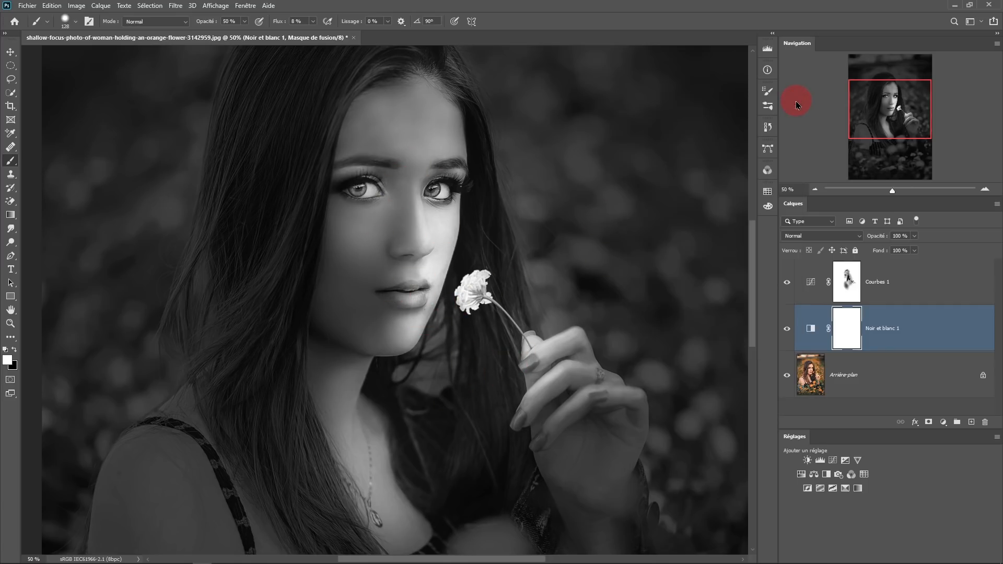
# Lower the white point of the Courbes 1 curve to an output of 13
pyautogui.click(811, 283)
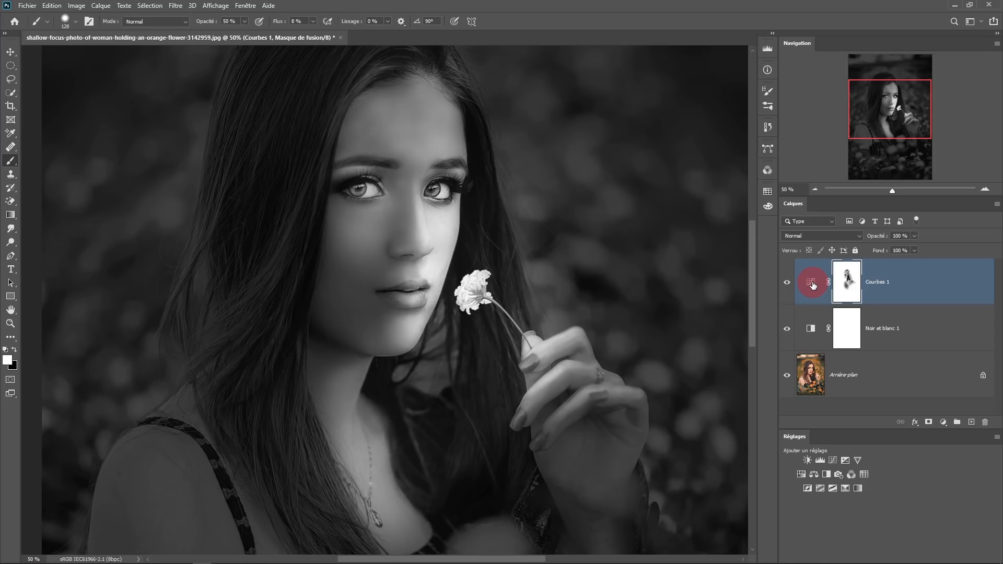
pyautogui.doubleClick(809, 285)
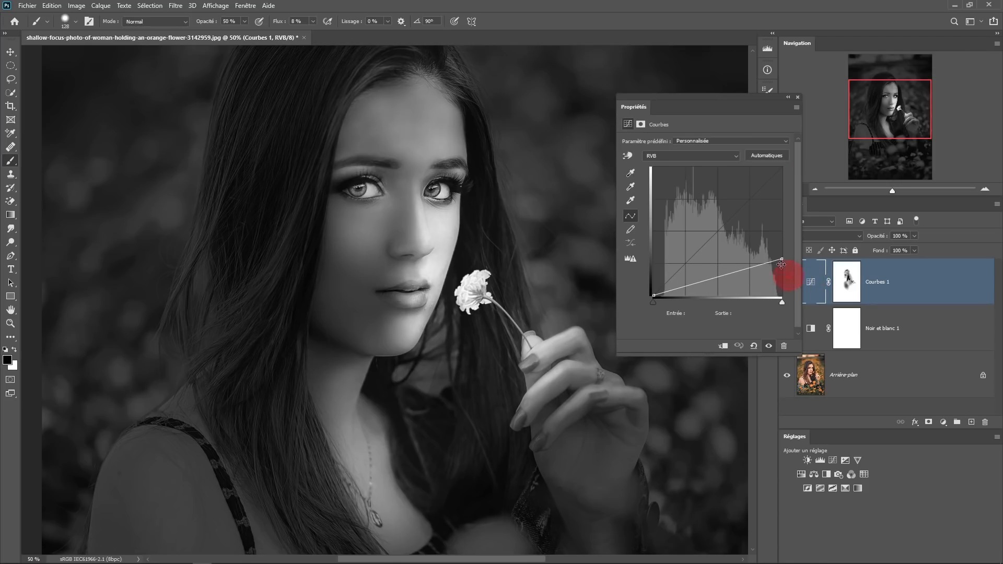
pyautogui.moveTo(780, 258); pyautogui.dragTo(783, 289)
pyautogui.moveTo(789, 282); pyautogui.dragTo(792, 276)
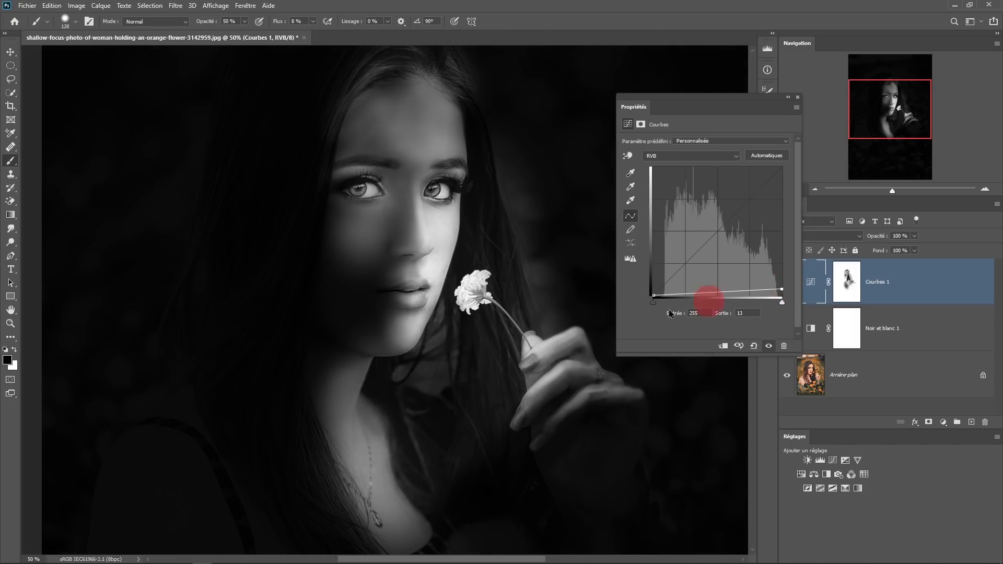
# Select the Courbes 1 mask and retouch light and shadow around the mouth and cheek with black and white strokes
pyautogui.keyDown('ctrl'); pyautogui.click(421, 300); pyautogui.keyUp('ctrl')
pyautogui.keyDown('ctrl'); pyautogui.click(428, 300); pyautogui.keyUp('ctrl')
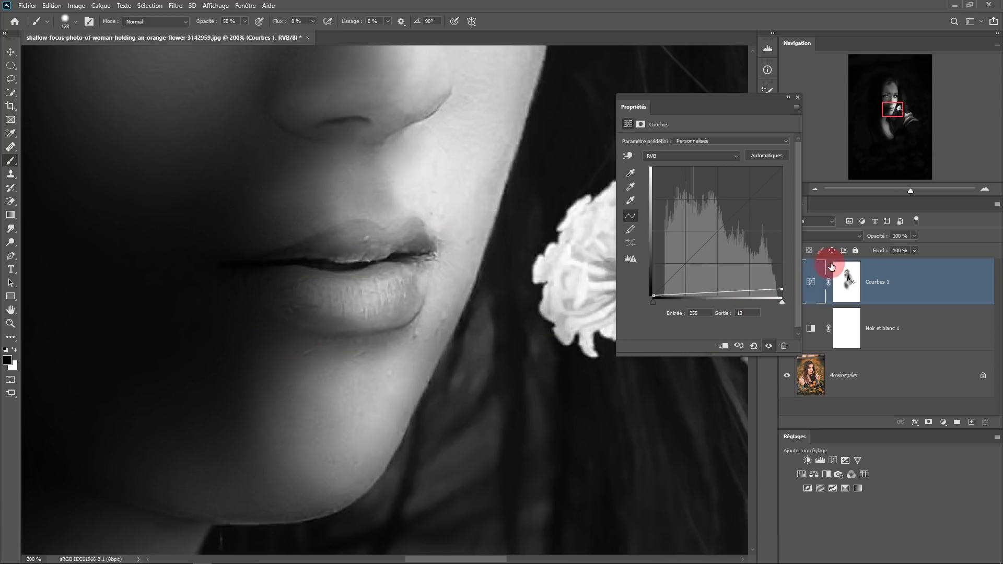
pyautogui.click(841, 289)
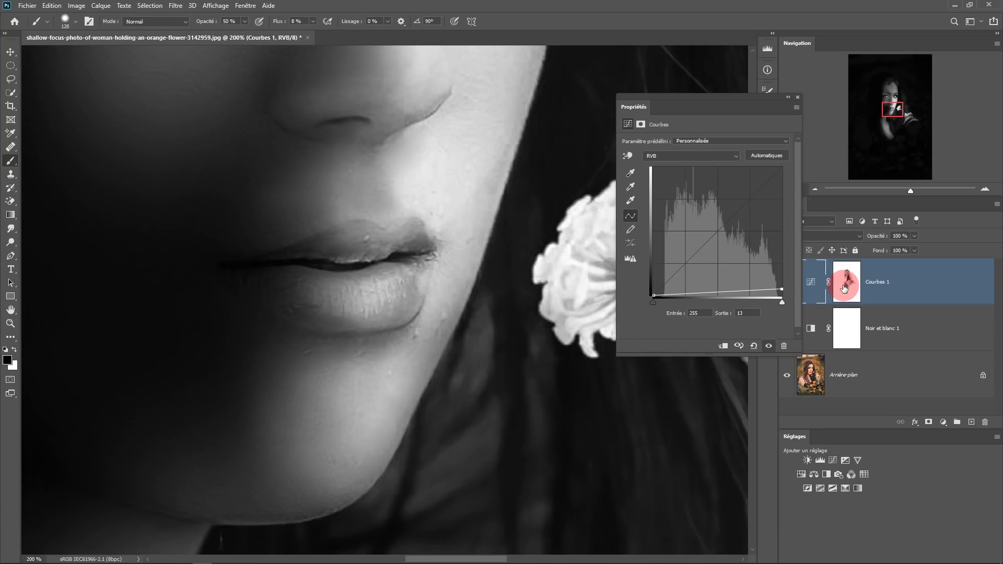
pyautogui.click(844, 288)
pyautogui.moveTo(205, 224); pyautogui.dragTo(159, 242)
pyautogui.moveTo(297, 177)
pyautogui.mouseDown()
pyautogui.moveTo(369, 182)
pyautogui.moveTo(292, 212)
pyautogui.mouseUp()
pyautogui.click(14, 350)
pyautogui.moveTo(296, 249)
pyautogui.mouseDown()
pyautogui.moveTo(394, 257)
pyautogui.moveTo(305, 124)
pyautogui.moveTo(335, 83)
pyautogui.moveTo(376, 195)
pyautogui.moveTo(330, 298)
pyautogui.moveTo(349, 245)
pyautogui.moveTo(214, 265)
pyautogui.mouseUp()
pyautogui.press('x')
pyautogui.moveTo(225, 314)
pyautogui.mouseDown()
pyautogui.moveTo(298, 318)
pyautogui.moveTo(281, 242)
pyautogui.moveTo(224, 327)
pyautogui.moveTo(367, 192)
pyautogui.moveTo(361, 148)
pyautogui.mouseUp()
# Refine the light transitions across the face and forehead on the Courbes 1 mask, alternating black and white
pyautogui.scroll(-2, 282, 297)
pyautogui.press('x')
pyautogui.moveTo(225, 196)
pyautogui.mouseDown()
pyautogui.moveTo(251, 218)
pyautogui.moveTo(277, 270)
pyautogui.moveTo(248, 282)
pyautogui.moveTo(204, 194)
pyautogui.mouseUp()
pyautogui.moveTo(367, 188); pyautogui.dragTo(382, 278)
pyautogui.moveTo(245, 295)
pyautogui.mouseDown()
pyautogui.moveTo(244, 338)
pyautogui.moveTo(277, 394)
pyautogui.moveTo(257, 407)
pyautogui.mouseUp()
pyautogui.press('x')
pyautogui.moveTo(240, 293)
pyautogui.mouseDown()
pyautogui.moveTo(213, 291)
pyautogui.moveTo(251, 314)
pyautogui.moveTo(304, 265)
pyautogui.moveTo(287, 358)
pyautogui.moveTo(240, 414)
pyautogui.moveTo(311, 148)
pyautogui.moveTo(381, 165)
pyautogui.moveTo(359, 117)
pyautogui.moveTo(365, 167)
pyautogui.moveTo(388, 162)
pyautogui.moveTo(331, 141)
pyautogui.moveTo(336, 190)
pyautogui.moveTo(371, 150)
pyautogui.moveTo(244, 194)
pyautogui.moveTo(362, 77)
pyautogui.mouseUp()
pyautogui.press('x')
pyautogui.press('x')
pyautogui.moveTo(288, 124)
pyautogui.mouseDown()
pyautogui.moveTo(352, 135)
pyautogui.moveTo(319, 111)
pyautogui.moveTo(376, 150)
pyautogui.moveTo(358, 185)
pyautogui.moveTo(334, 187)
pyautogui.moveTo(330, 204)
pyautogui.moveTo(298, 119)
pyautogui.mouseUp()
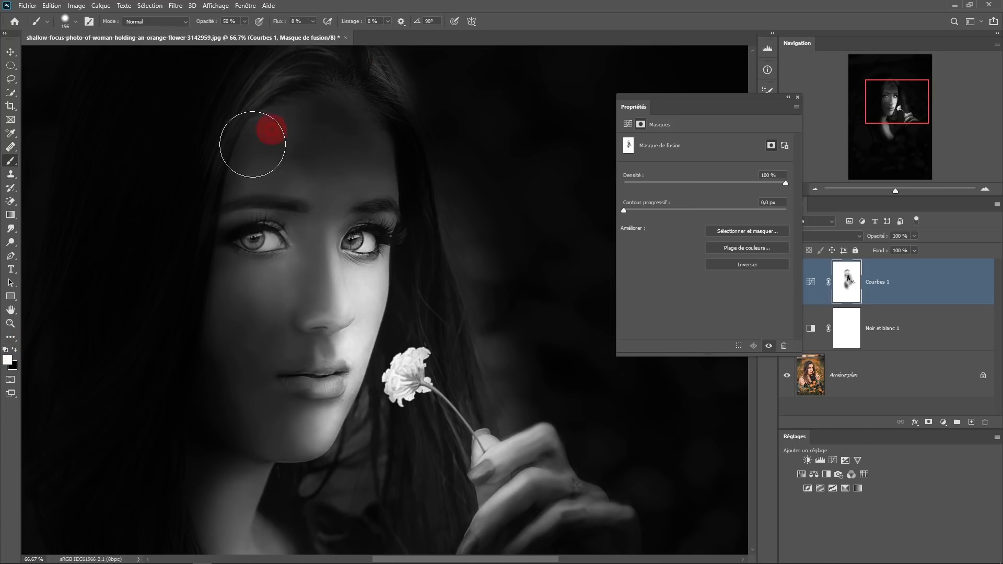
# Touch up the forehead with black and white strokes on the Courbes 1 mask
pyautogui.scroll(-2, 387, 245)
pyautogui.scroll(1, 408, 238)
pyautogui.press('x')
pyautogui.moveTo(335, 191)
pyautogui.mouseDown()
pyautogui.moveTo(271, 186)
pyautogui.moveTo(352, 197)
pyautogui.mouseUp()
pyautogui.press('x')
pyautogui.moveTo(299, 177)
pyautogui.mouseDown()
pyautogui.moveTo(280, 186)
pyautogui.moveTo(285, 179)
pyautogui.moveTo(279, 205)
pyautogui.moveTo(305, 205)
pyautogui.moveTo(267, 199)
pyautogui.mouseUp()
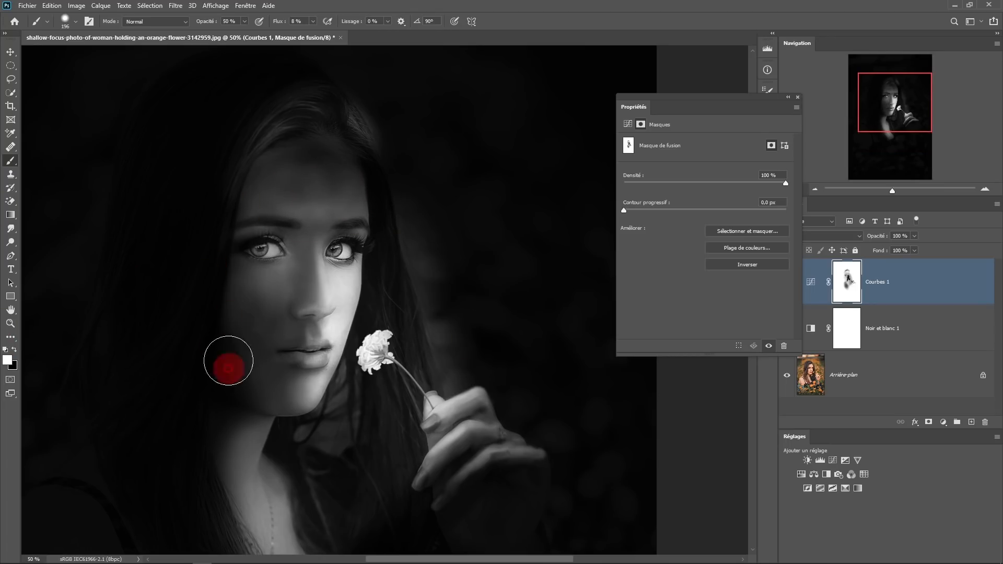
# Set the feather of the Courbes 1 mask to 2 px
pyautogui.scroll(2, 242, 462)
pyautogui.scroll(-2, 222, 411)
pyautogui.moveTo(544, 207); pyautogui.dragTo(597, 209)
# Paint broad black strokes on the Courbes 1 mask to add soft light over the face, neck and hand
pyautogui.press('x')
pyautogui.moveTo(340, 169)
pyautogui.mouseDown()
pyautogui.moveTo(304, 167)
pyautogui.moveTo(264, 184)
pyautogui.mouseUp()
pyautogui.moveTo(319, 296); pyautogui.dragTo(240, 282)
pyautogui.moveTo(199, 479); pyautogui.dragTo(224, 387)
pyautogui.moveTo(316, 440)
pyautogui.mouseDown()
pyautogui.moveTo(286, 403)
pyautogui.moveTo(325, 381)
pyautogui.mouseUp()
pyautogui.moveTo(444, 308); pyautogui.dragTo(390, 395)
pyautogui.scroll(-1, 360, 243)
pyautogui.scroll(-1, 360, 244)
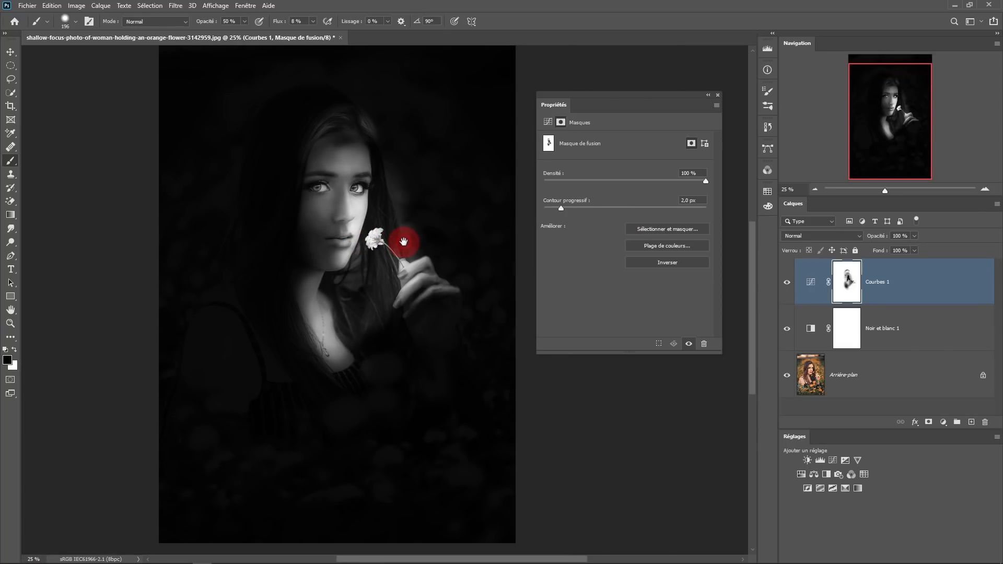
# Raise the white point output of the Courbes 1 curve to 50 and touch up its mask around the face
pyautogui.scroll(1, 401, 241)
pyautogui.moveTo(397, 245); pyautogui.dragTo(336, 308)
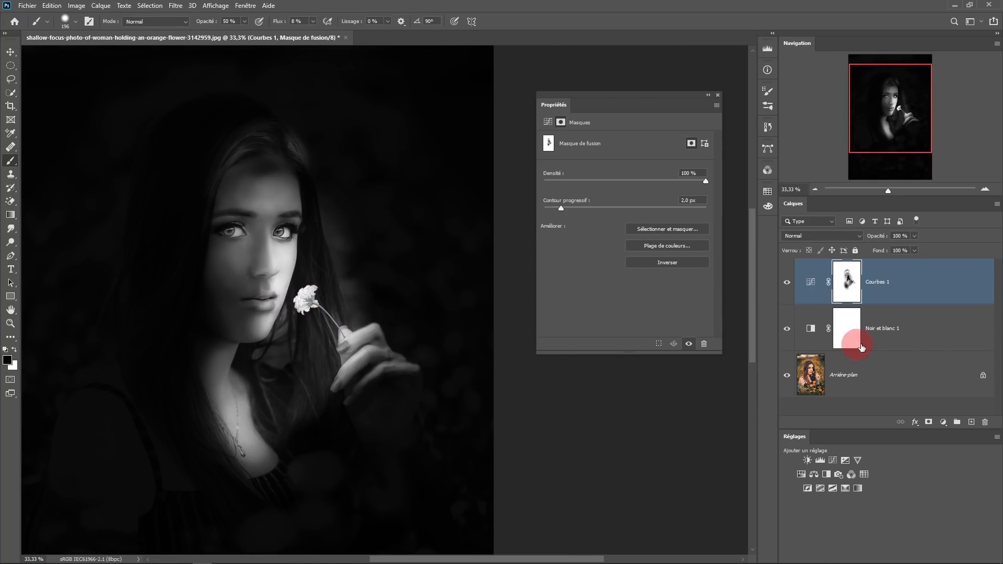
pyautogui.click(547, 123)
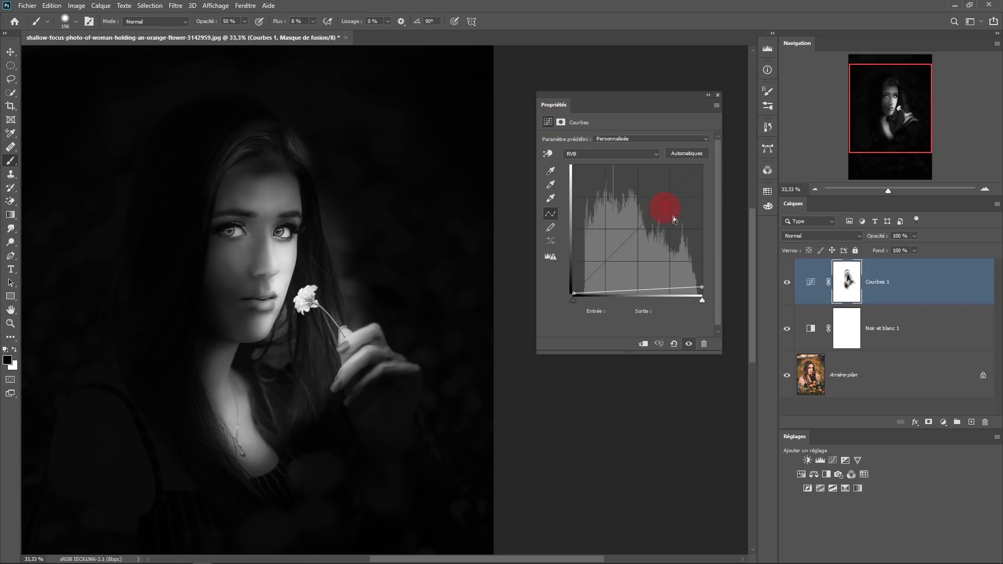
pyautogui.moveTo(703, 274); pyautogui.dragTo(705, 263)
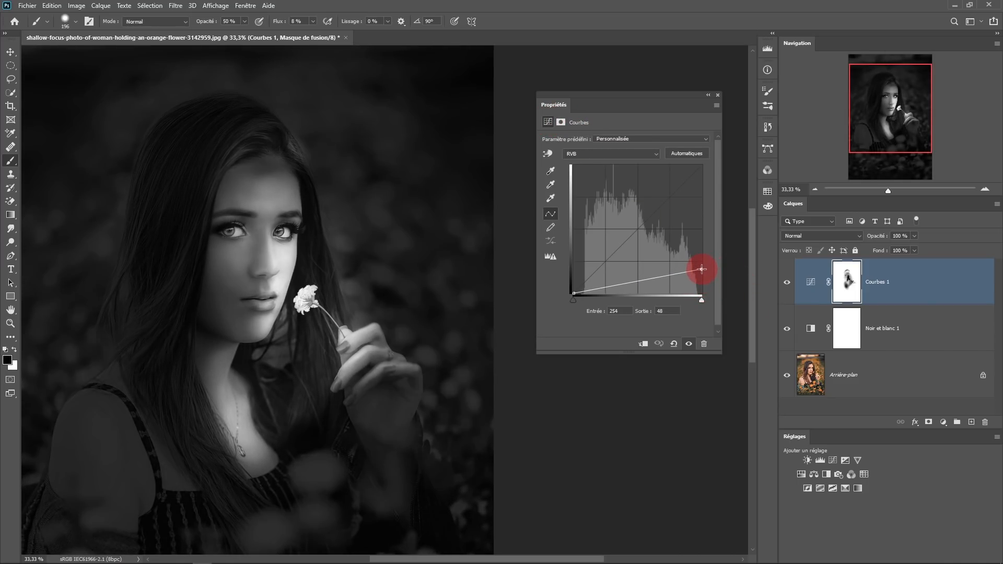
pyautogui.click(256, 303)
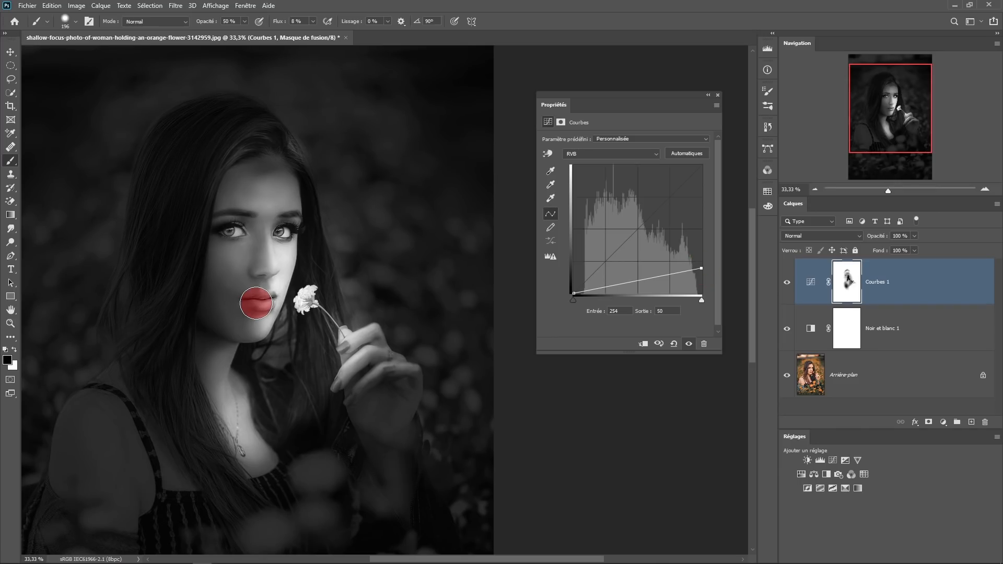
pyautogui.moveTo(256, 303)
pyautogui.mouseDown()
pyautogui.moveTo(274, 262)
pyautogui.moveTo(248, 248)
pyautogui.moveTo(336, 122)
pyautogui.mouseUp()
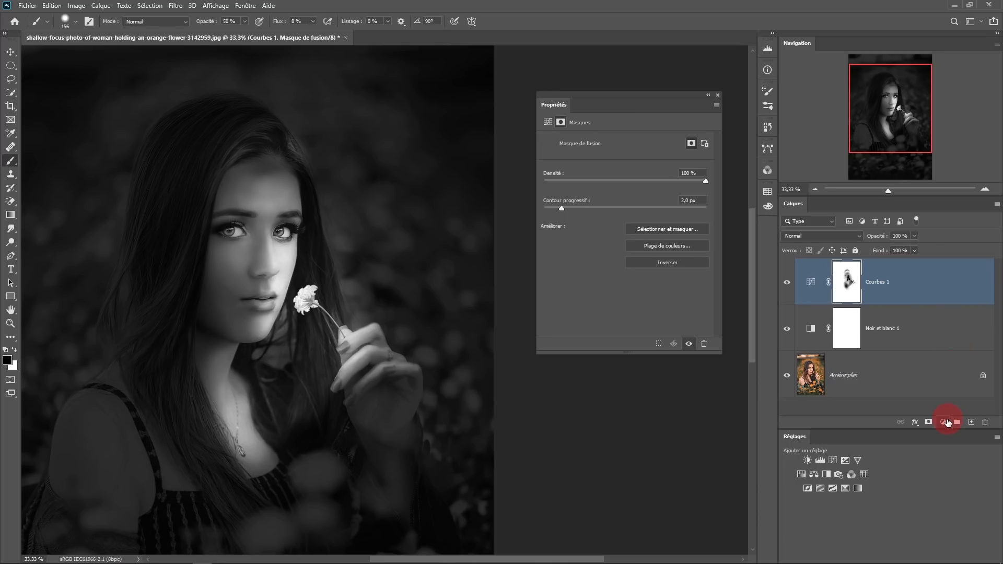
# Add a cyan solid colour fill layer with hue 180°, saturation 100% and brightness 100% on top of the stack
pyautogui.click(942, 422)
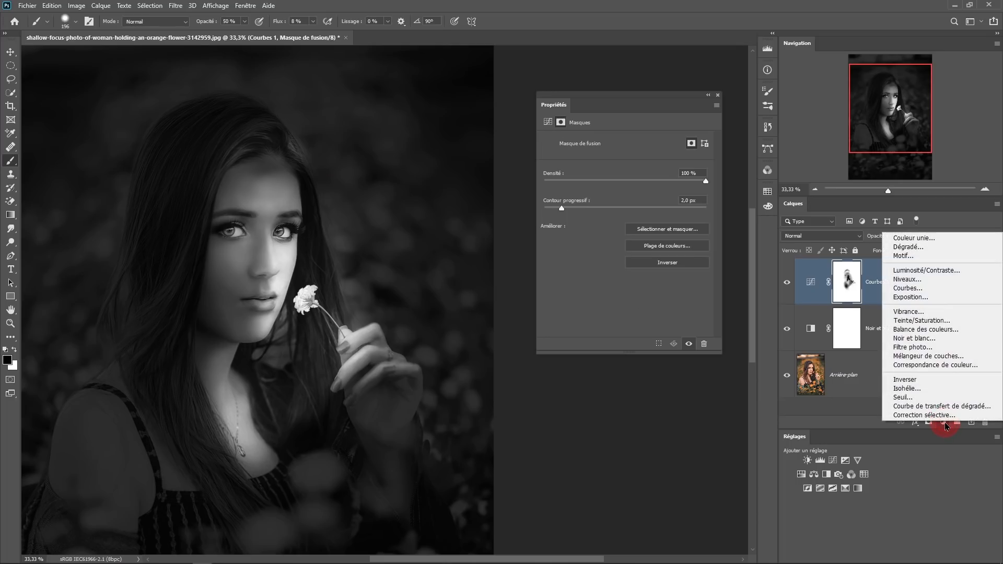
pyautogui.click(914, 240)
pyautogui.moveTo(696, 409)
pyautogui.mouseDown()
pyautogui.moveTo(687, 334)
pyautogui.moveTo(687, 391)
pyautogui.moveTo(682, 365)
pyautogui.moveTo(700, 324)
pyautogui.moveTo(698, 397)
pyautogui.moveTo(754, 436)
pyautogui.moveTo(744, 409)
pyautogui.mouseUp()
pyautogui.write('185')
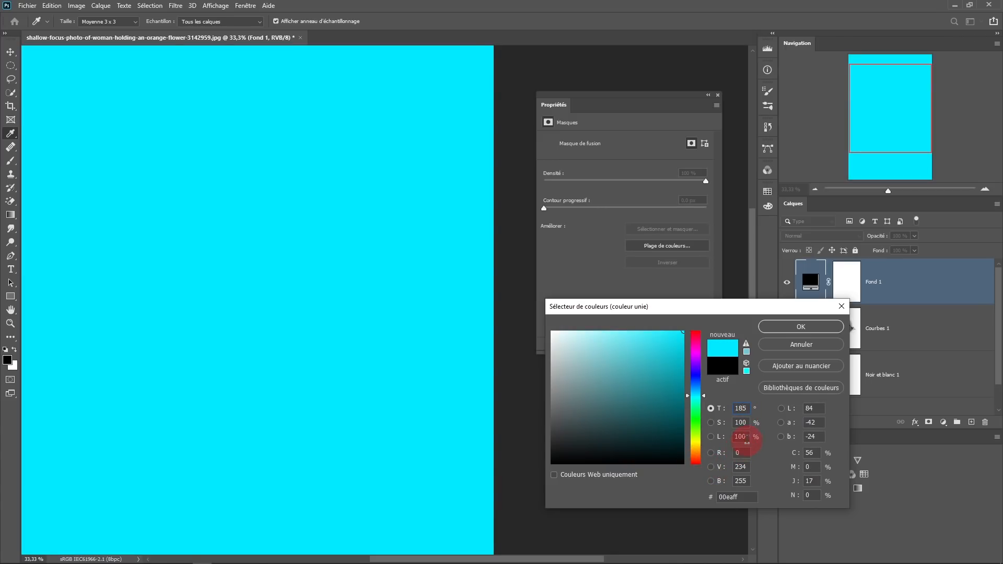
pyautogui.press('Delete')
pyautogui.write('0')
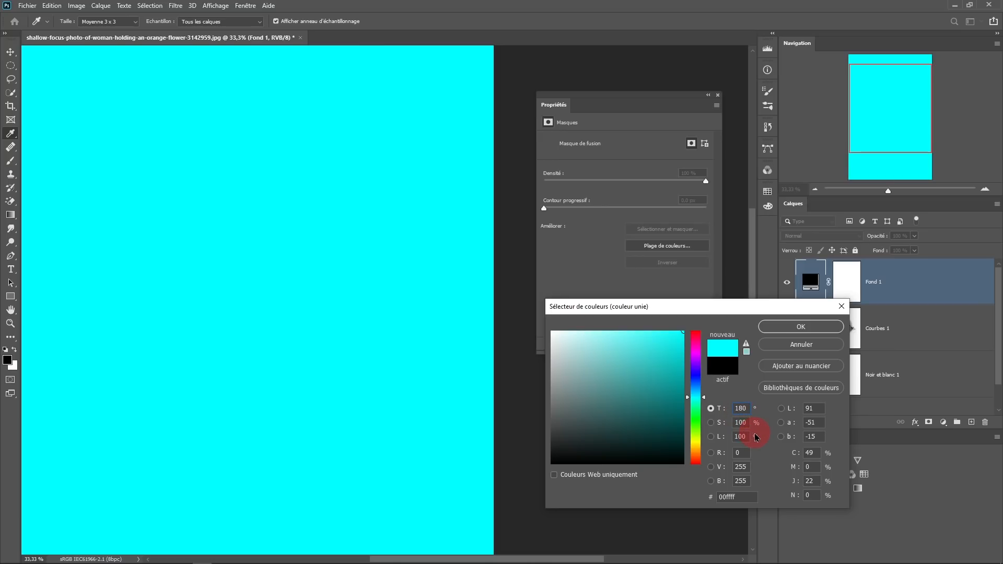
pyautogui.click(801, 327)
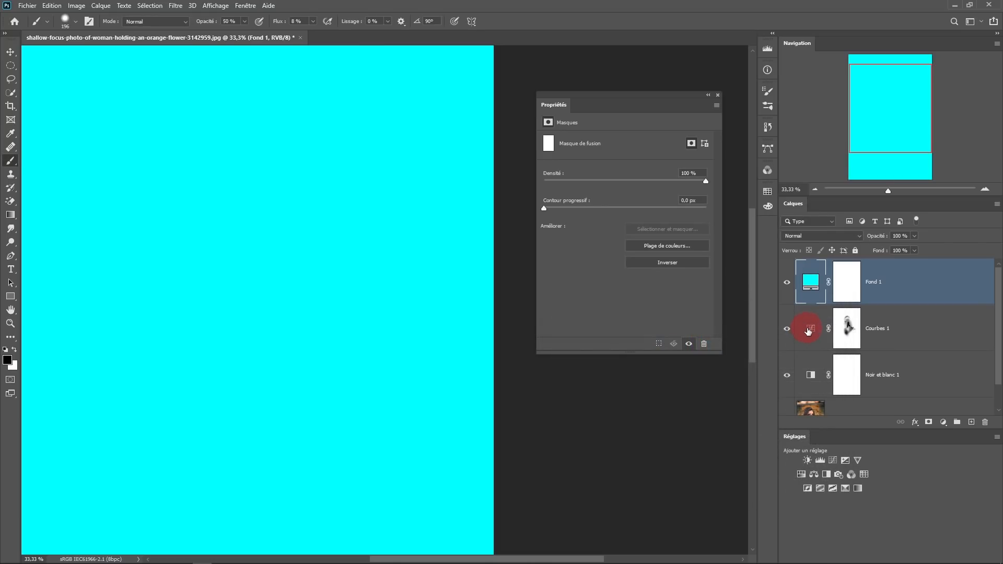
# Copy the Courbes 1 mask onto the cyan fill layer, replacing its existing mask
pyautogui.click(851, 337)
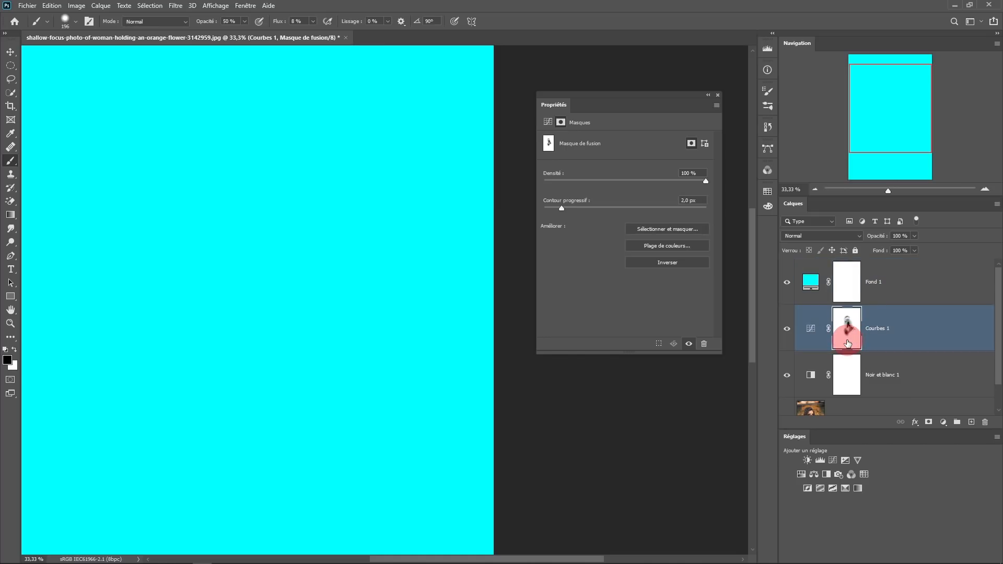
pyautogui.click(845, 277)
pyautogui.moveTo(856, 292)
pyautogui.mouseDown()
pyautogui.moveTo(849, 342)
pyautogui.moveTo(850, 286)
pyautogui.mouseUp()
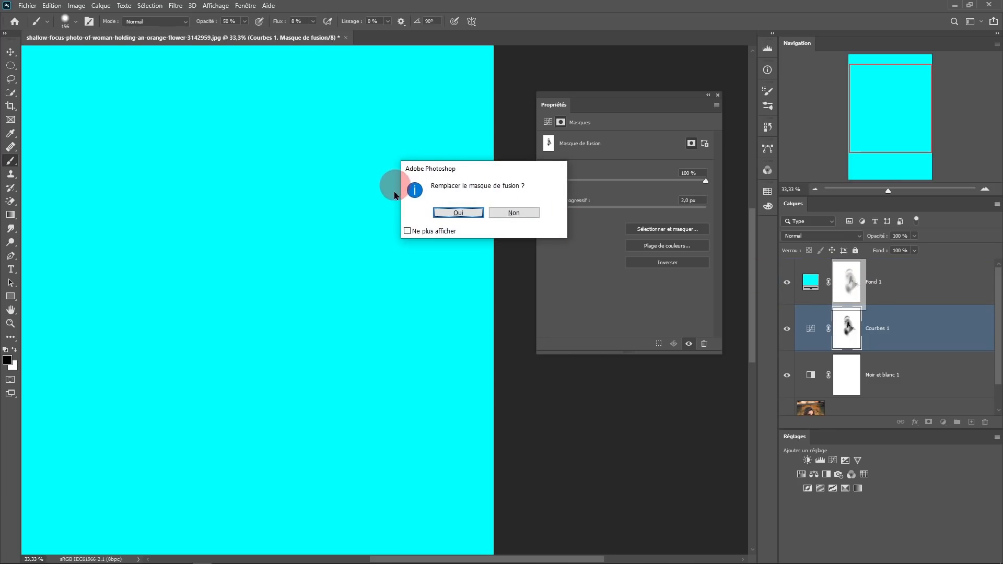
pyautogui.click(458, 212)
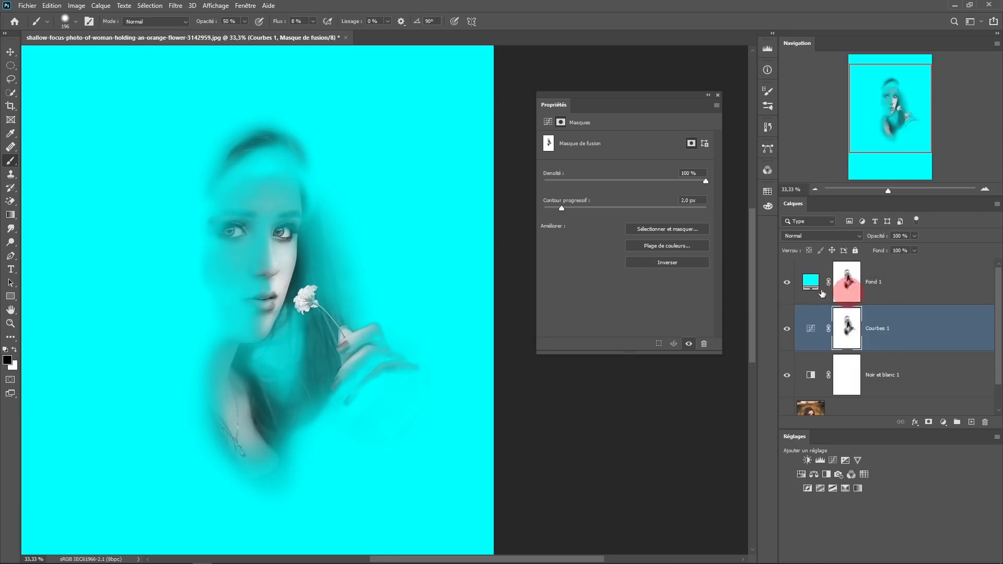
# Invert the mask of the Fond 1 cyan fill layer and set the layer's blend mode to Incrustation
pyautogui.click(912, 296)
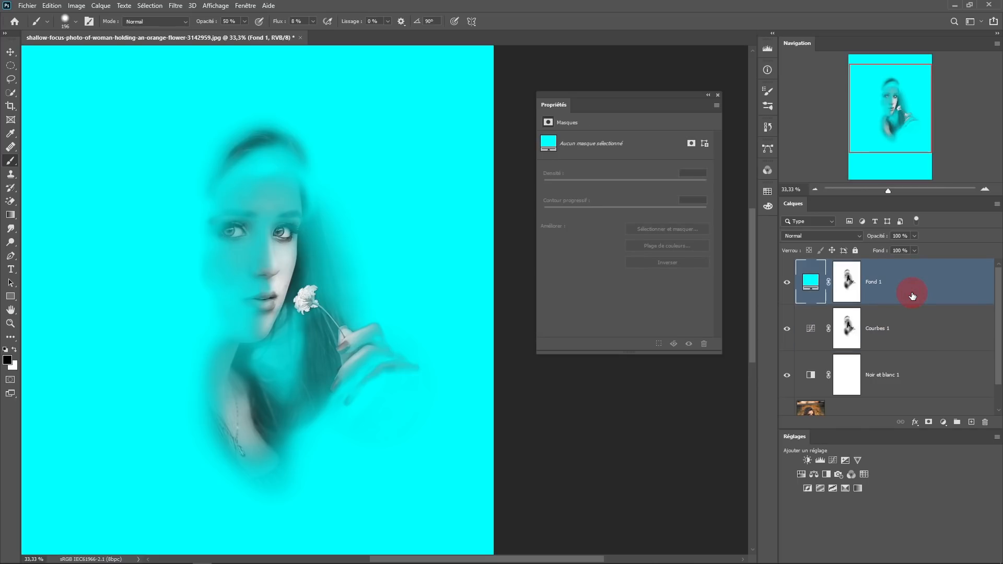
pyautogui.click(854, 291)
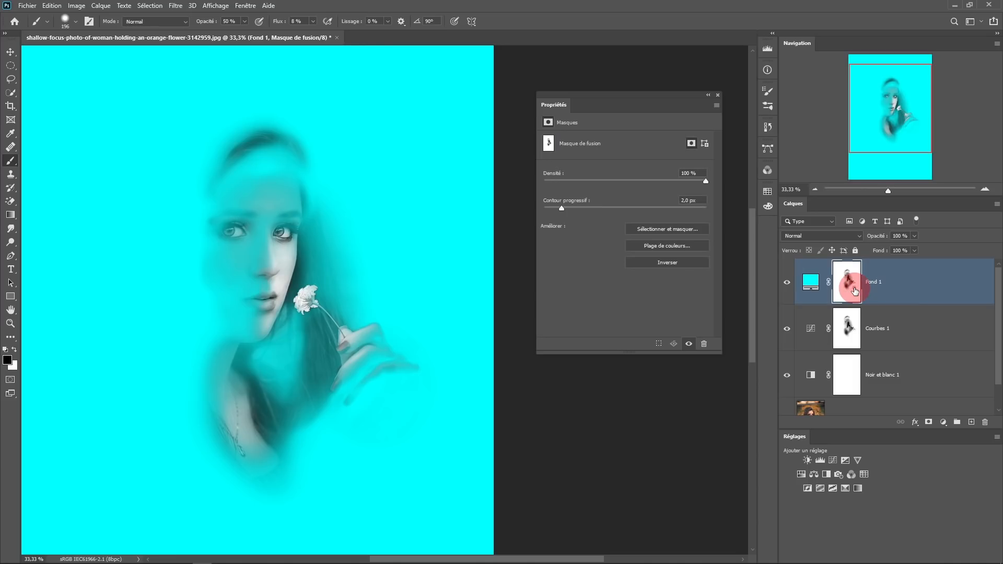
pyautogui.click(667, 263)
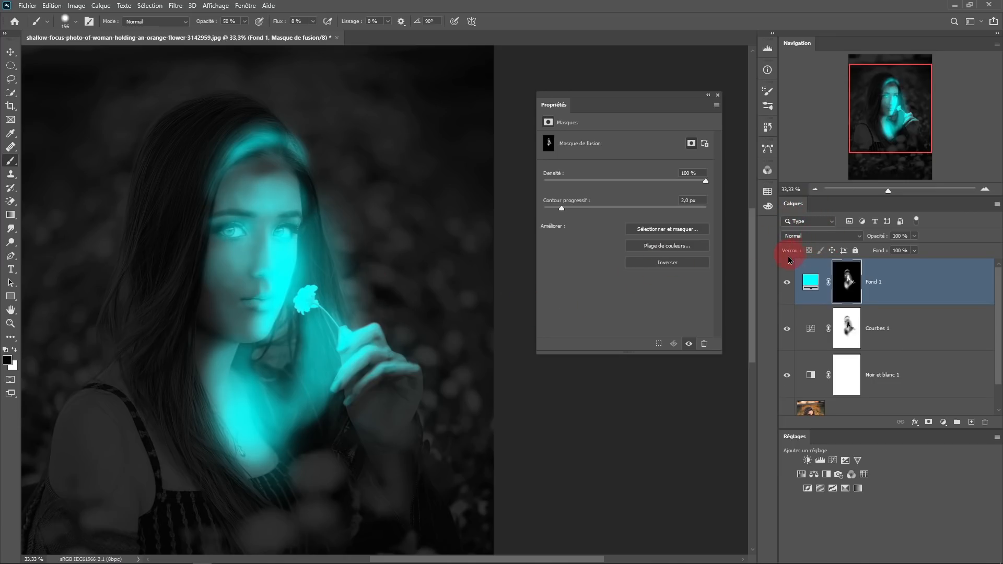
pyautogui.click(815, 239)
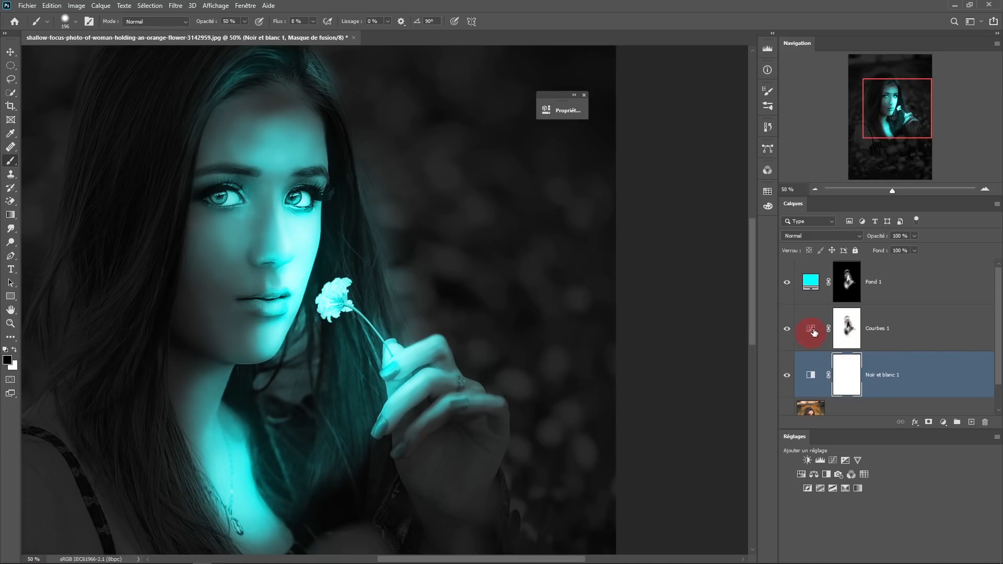
# Retouch the Courbes 1 mask around the face and hair with white and black brush strokes
pyautogui.click(846, 332)
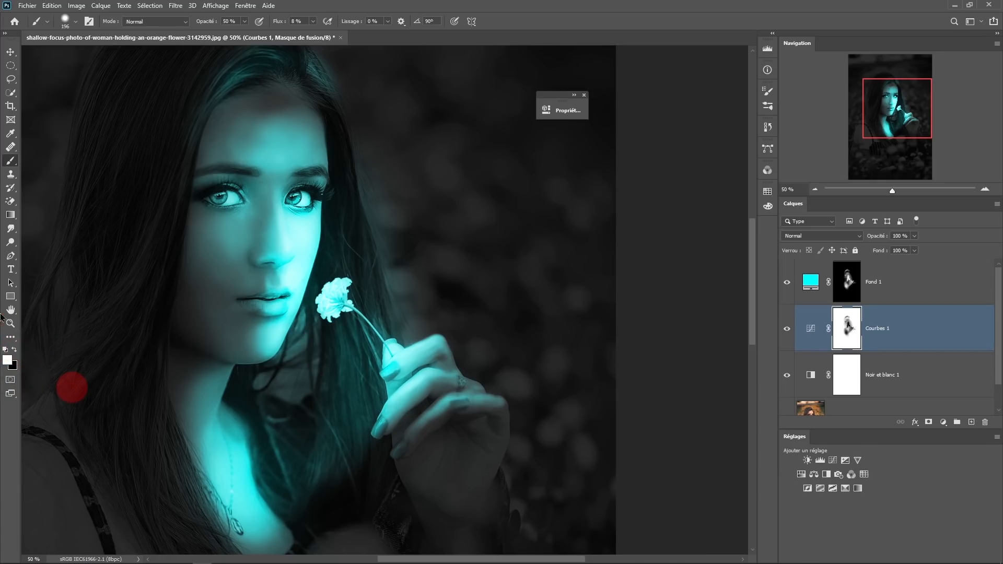
pyautogui.moveTo(265, 195)
pyautogui.mouseDown()
pyautogui.moveTo(273, 248)
pyautogui.moveTo(314, 217)
pyautogui.moveTo(277, 264)
pyautogui.moveTo(291, 240)
pyautogui.moveTo(273, 200)
pyautogui.moveTo(284, 141)
pyautogui.moveTo(232, 259)
pyautogui.moveTo(206, 224)
pyautogui.moveTo(261, 285)
pyautogui.moveTo(292, 260)
pyautogui.moveTo(264, 326)
pyautogui.moveTo(298, 232)
pyautogui.moveTo(224, 355)
pyautogui.moveTo(200, 418)
pyautogui.moveTo(213, 425)
pyautogui.moveTo(201, 481)
pyautogui.moveTo(264, 538)
pyautogui.moveTo(213, 459)
pyautogui.moveTo(25, 343)
pyautogui.mouseUp()
pyautogui.click(15, 351)
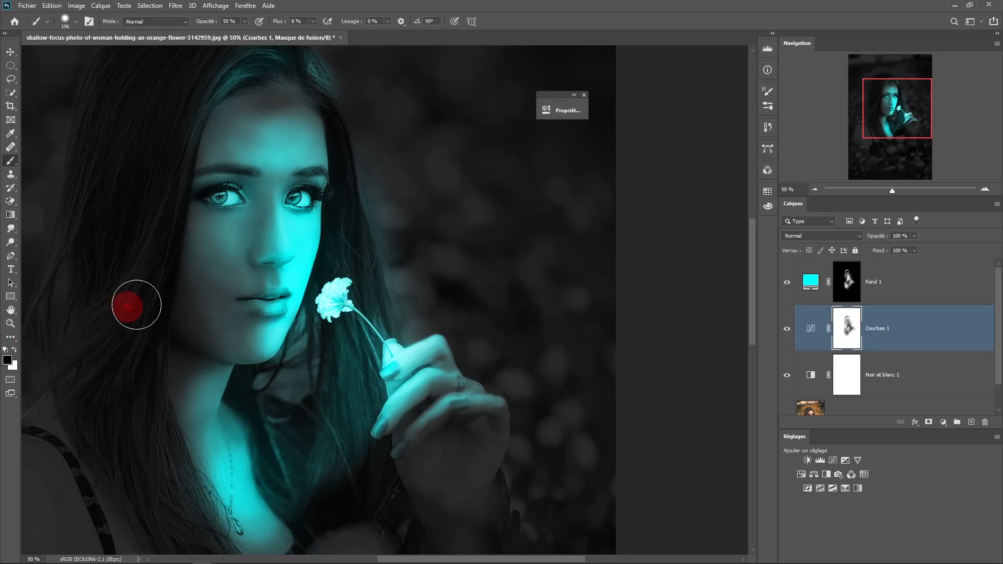
pyautogui.moveTo(292, 276)
pyautogui.mouseDown()
pyautogui.moveTo(255, 340)
pyautogui.moveTo(310, 249)
pyautogui.moveTo(303, 238)
pyautogui.moveTo(287, 328)
pyautogui.moveTo(294, 283)
pyautogui.mouseUp()
pyautogui.scroll(-1, 399, 230)
pyautogui.scroll(4, 372, 274)
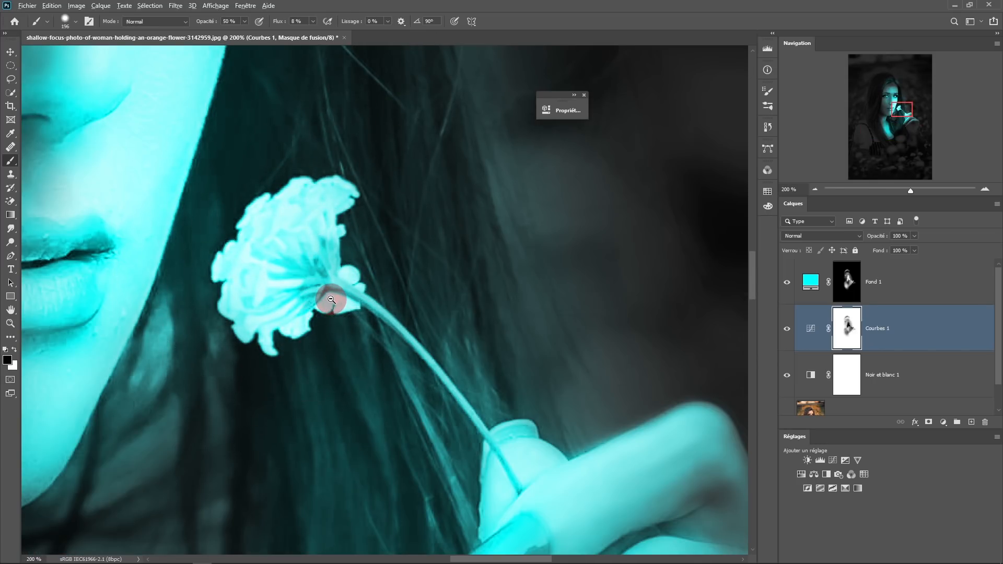
pyautogui.scroll(-3, 311, 303)
# Load the saved Fleur selection as a new selection
pyautogui.click(847, 282)
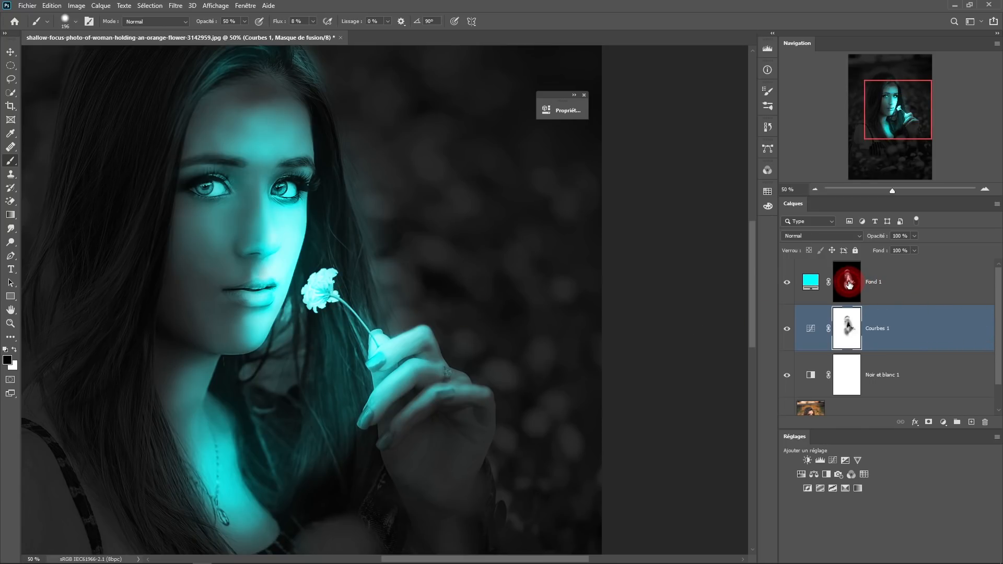
pyautogui.click(228, 21)
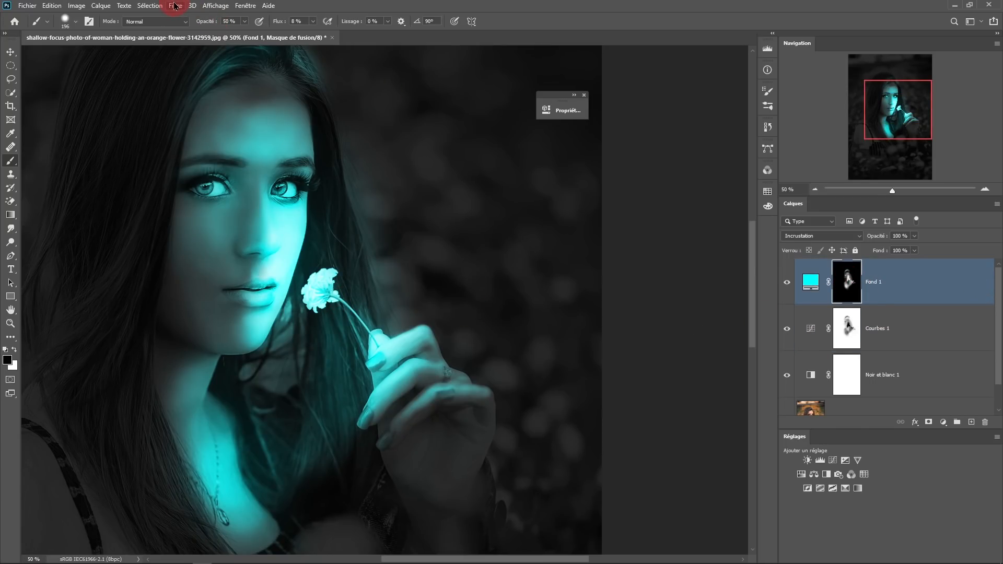
pyautogui.click(152, 6)
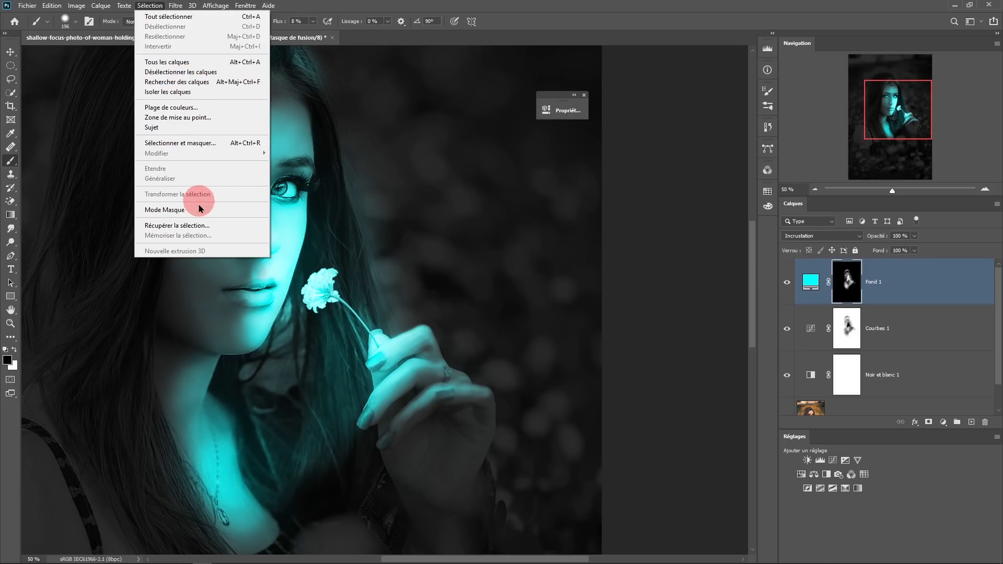
pyautogui.click(197, 221)
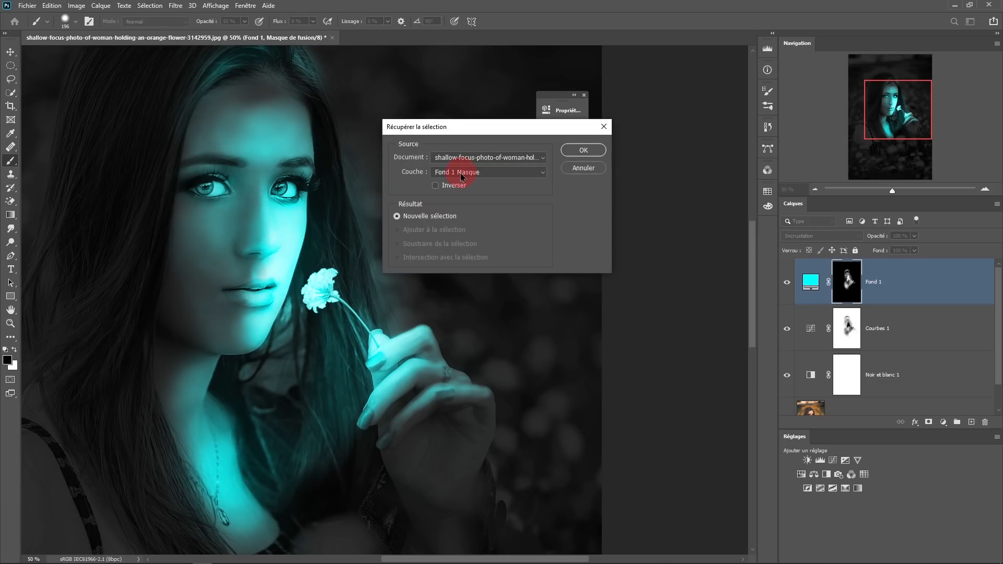
pyautogui.click(499, 174)
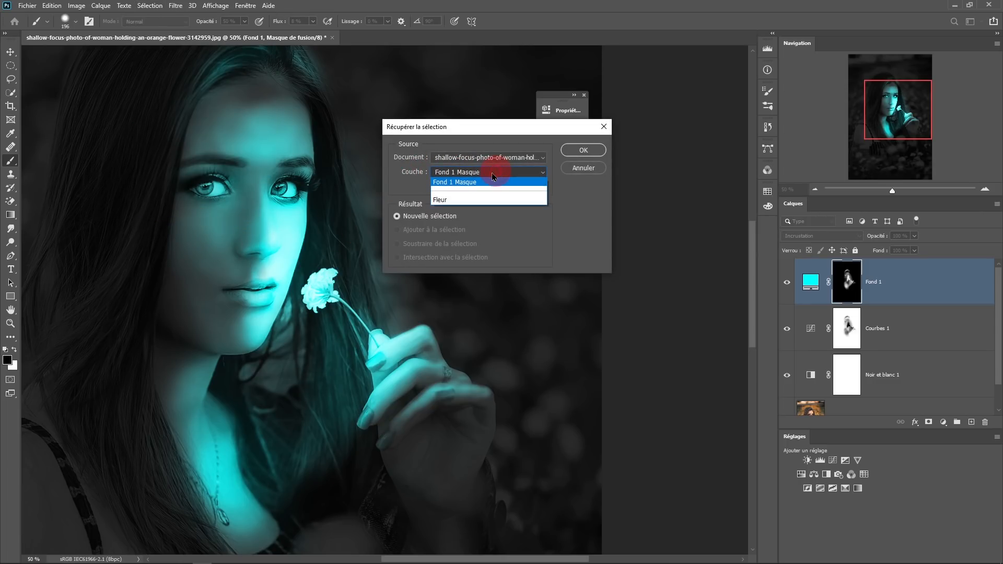
pyautogui.click(447, 200)
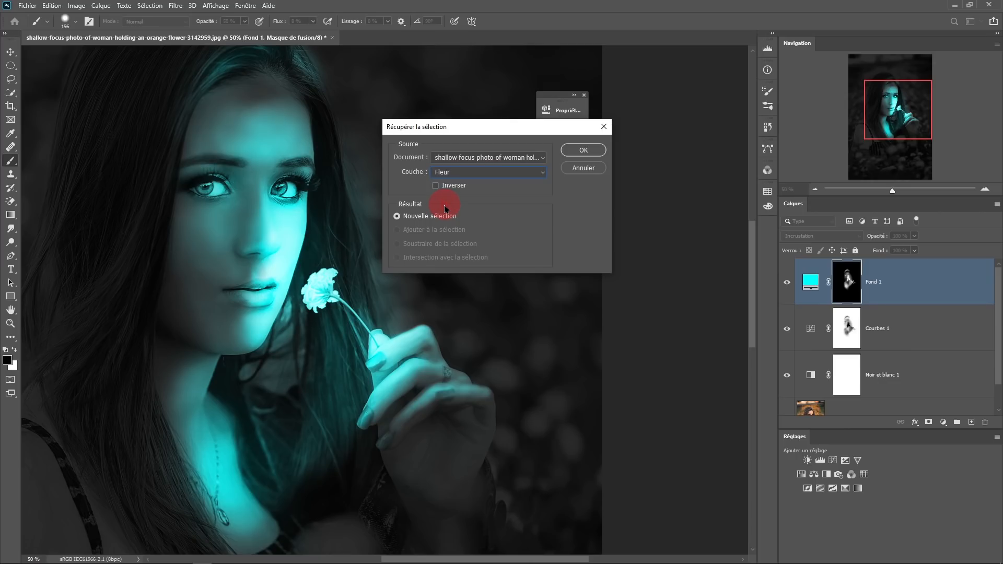
pyautogui.click(582, 151)
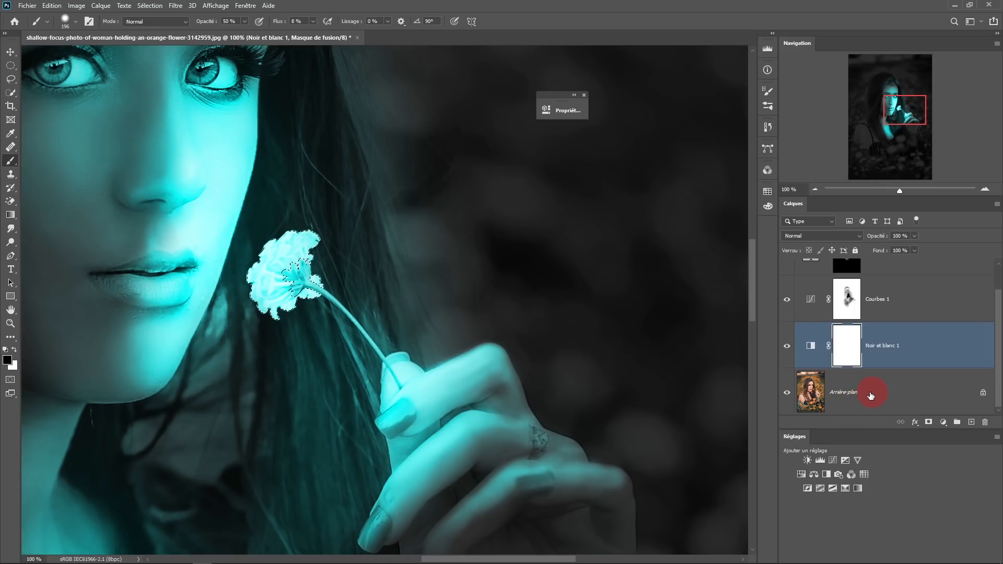
# Copy the selected flower from the Arrière-plan layer onto a new layer and rename it "fleur copie"
pyautogui.click(881, 401)
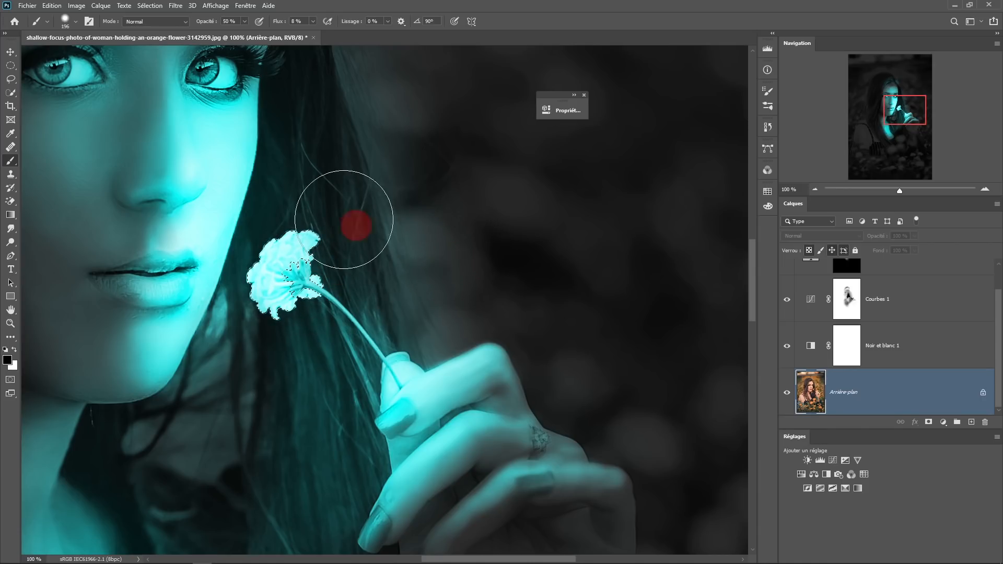
pyautogui.click(101, 7)
pyautogui.moveTo(107, 16)
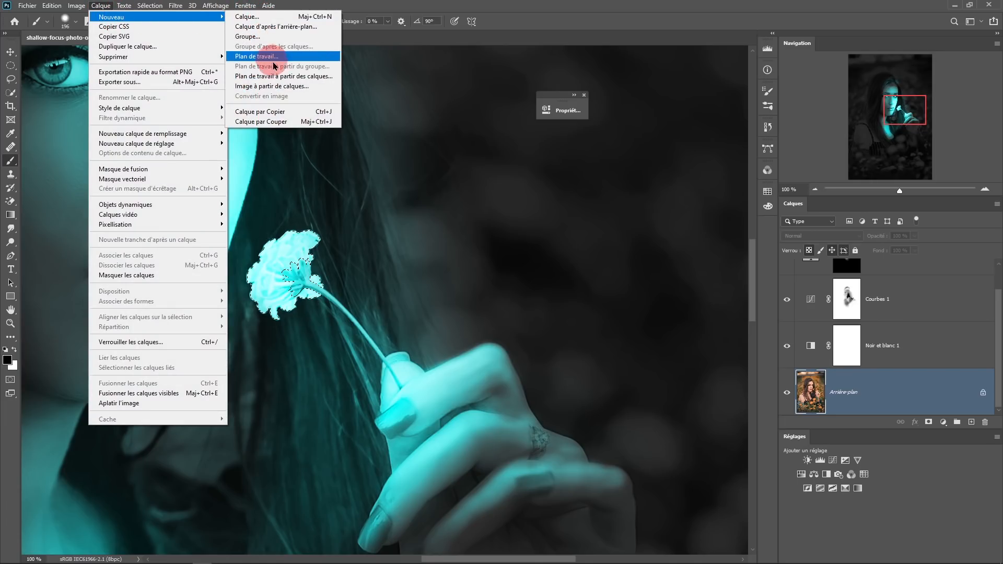
pyautogui.click(274, 114)
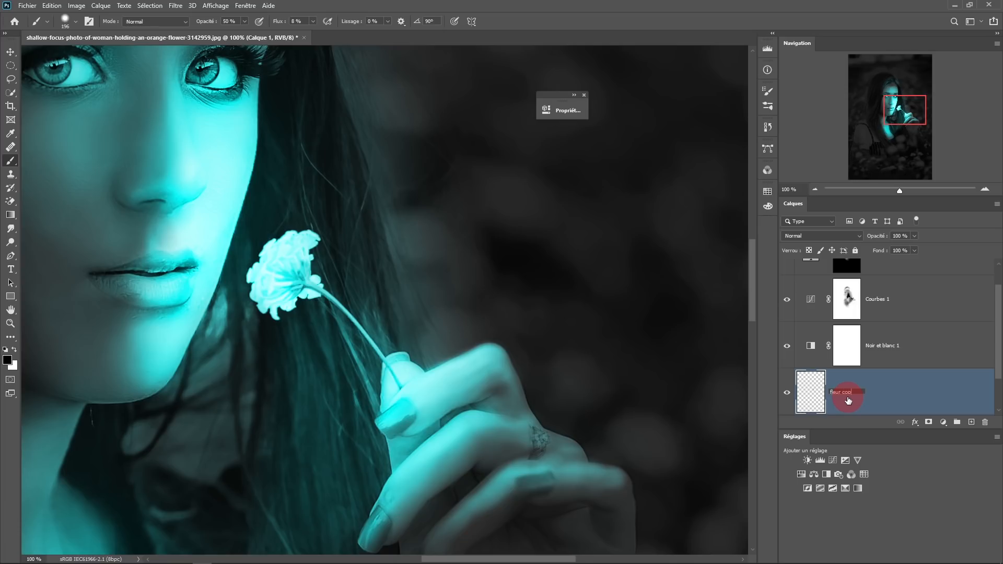
pyautogui.scroll(-1, 862, 376)
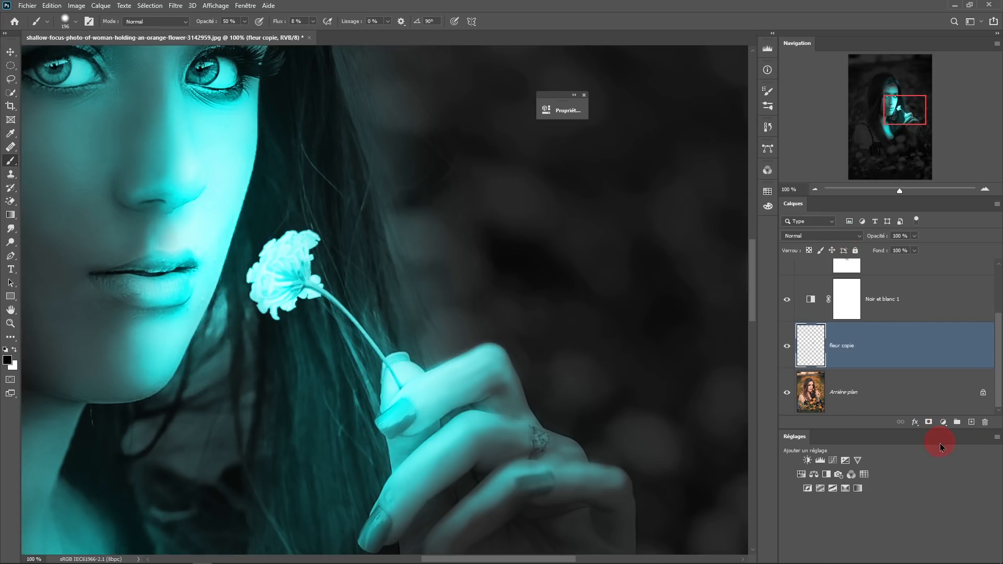
# Add an outer glow (Lueur externe) to the fleur copie layer and set its colour to cyan with hue 180°
pyautogui.click(914, 422)
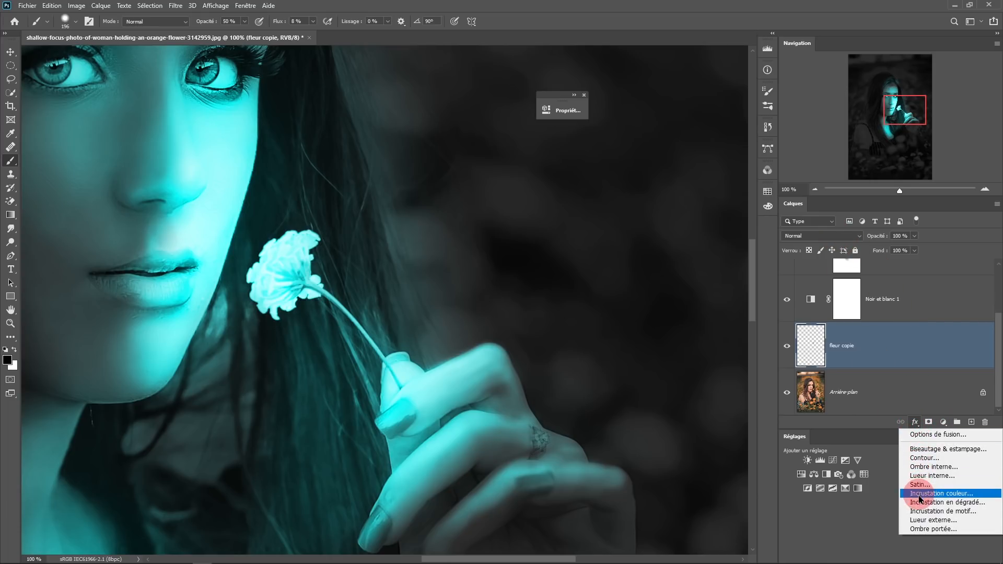
pyautogui.click(933, 520)
pyautogui.click(934, 521)
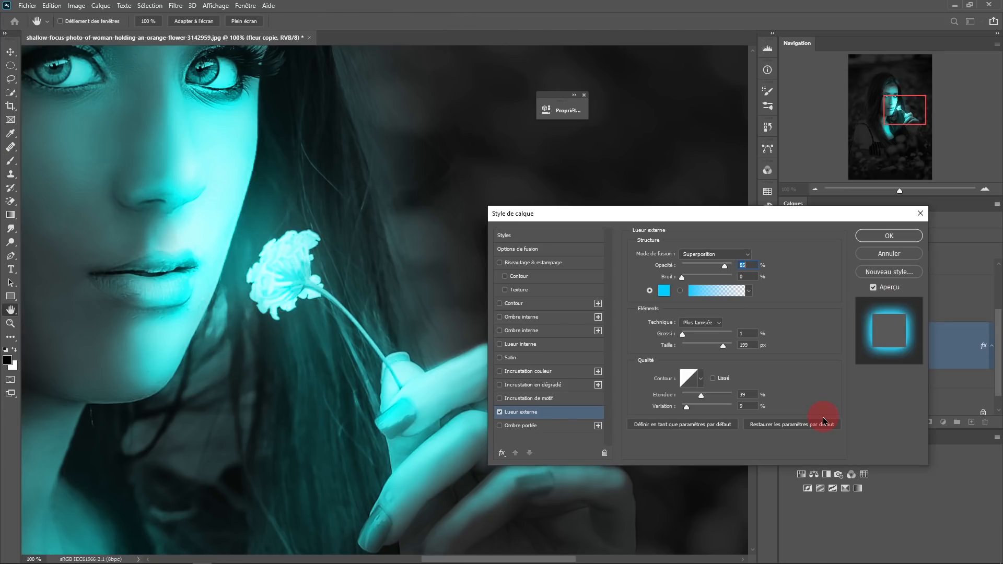
pyautogui.click(665, 291)
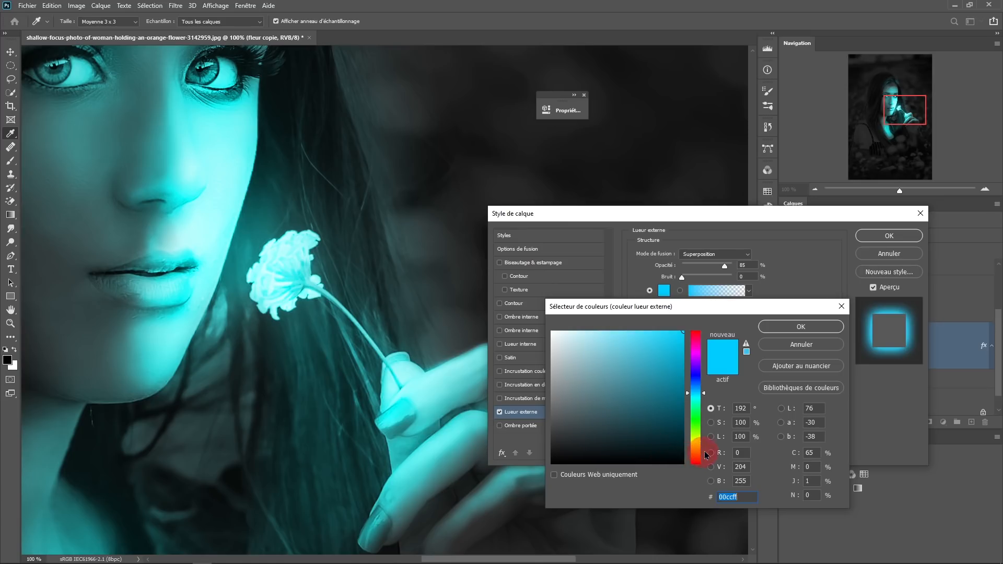
pyautogui.click(746, 408)
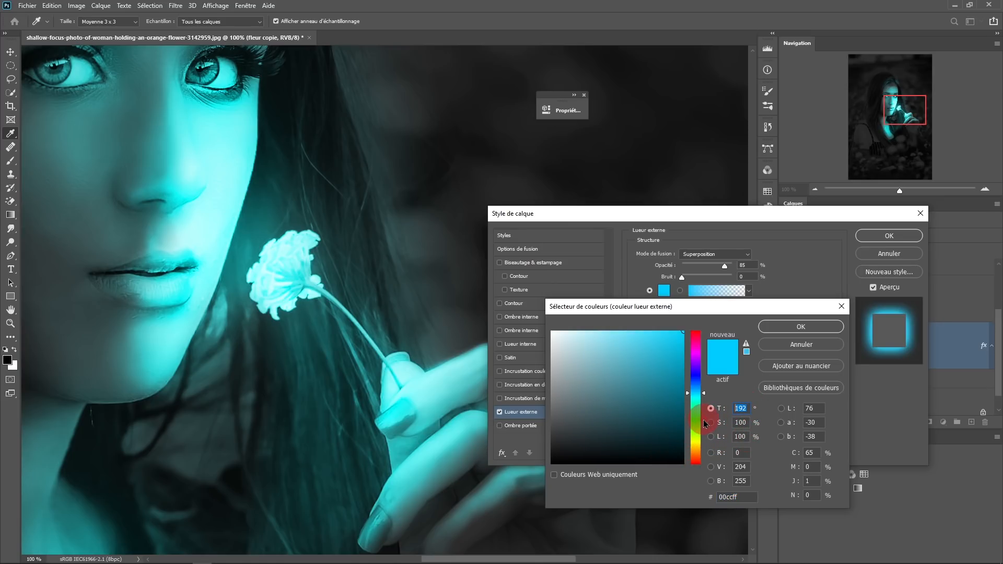
pyautogui.write('180')
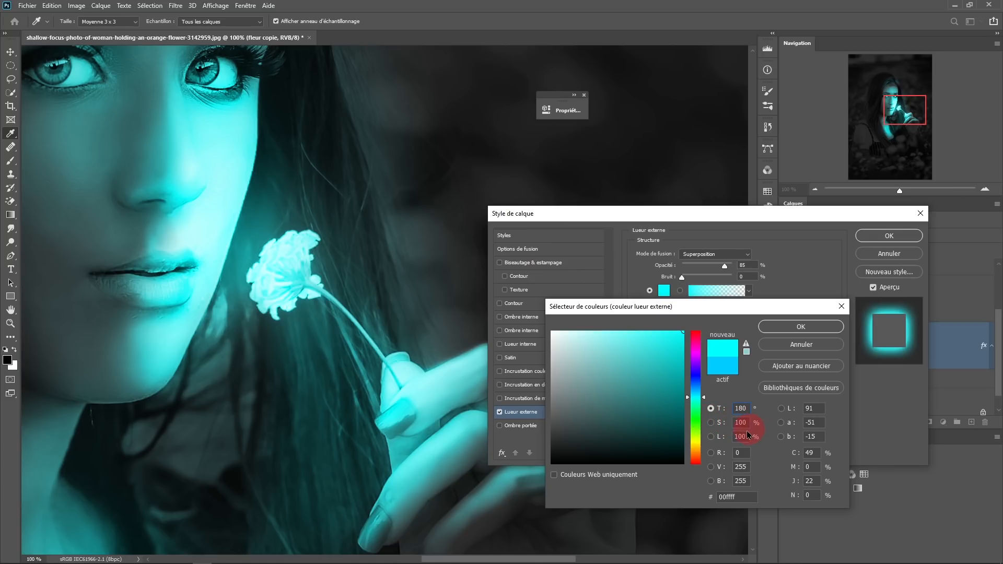
pyautogui.click(815, 326)
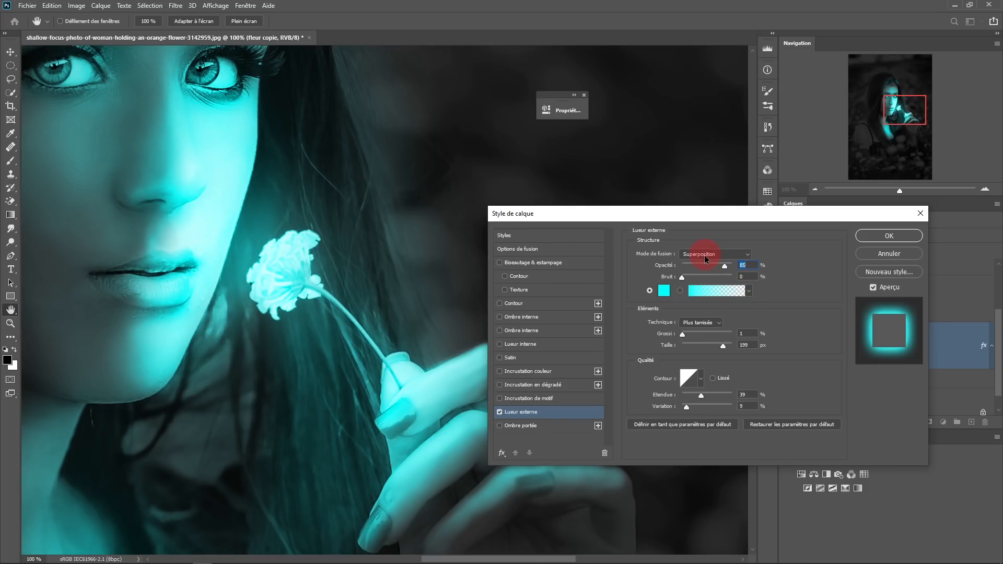
# Set the glow to Superposition, opacity 100%, Grossi 4%, size 172 px, Etendue 40% and Variation 0%, and compare the layer on and off
pyautogui.click(721, 255)
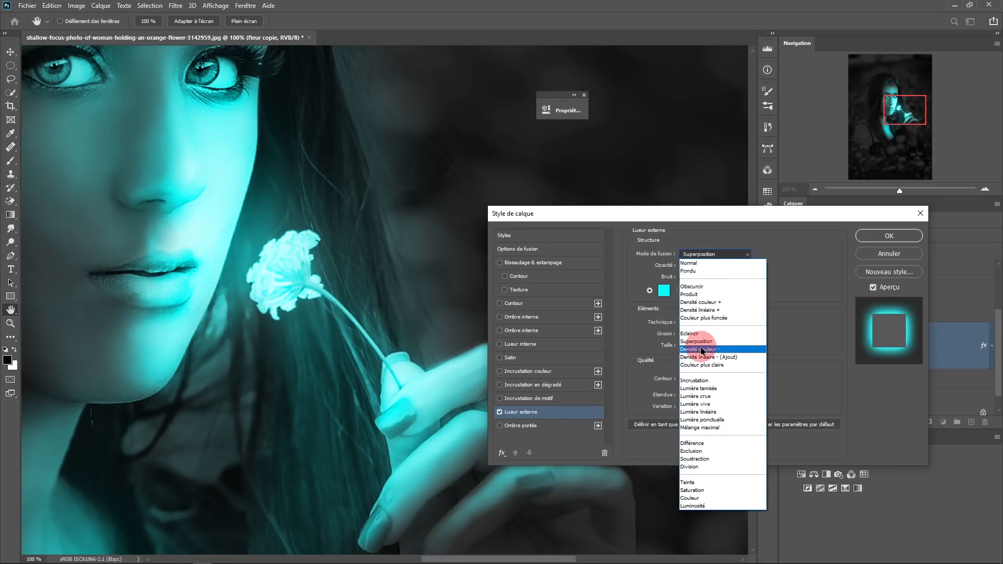
pyautogui.click(698, 343)
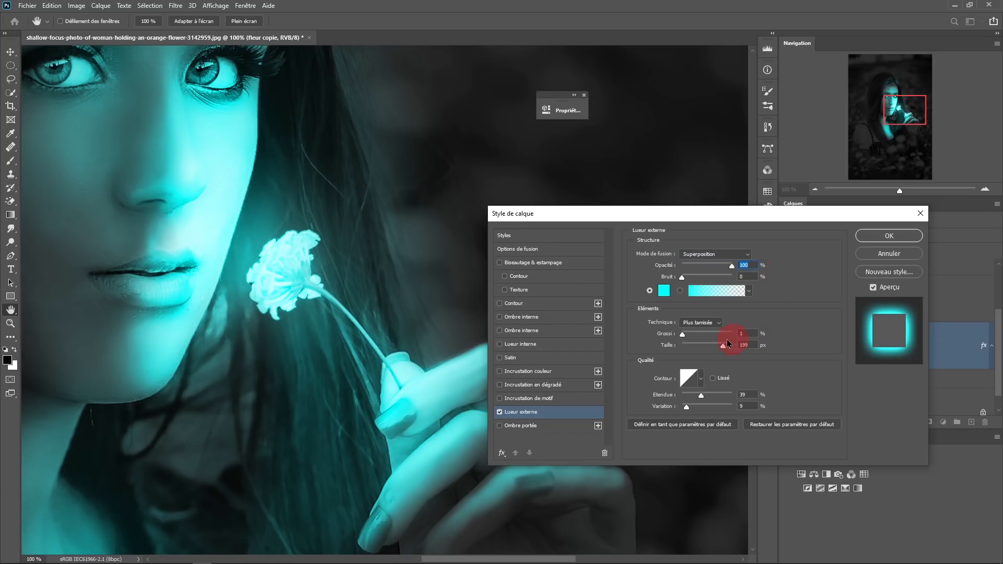
pyautogui.moveTo(682, 339)
pyautogui.mouseDown()
pyautogui.moveTo(706, 338)
pyautogui.moveTo(686, 345)
pyautogui.mouseUp()
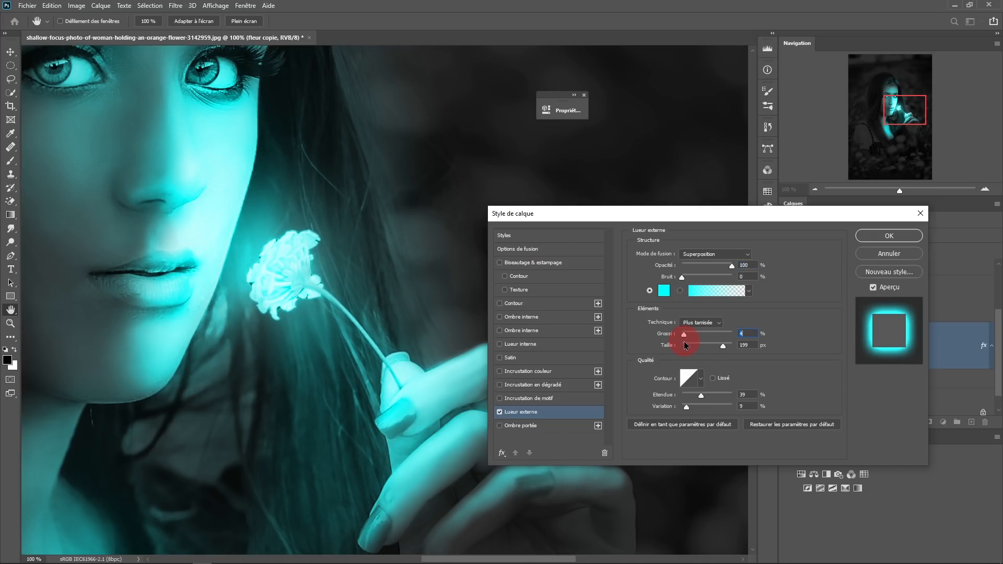
pyautogui.moveTo(743, 346); pyautogui.dragTo(714, 351)
pyautogui.moveTo(695, 419)
pyautogui.mouseDown()
pyautogui.moveTo(613, 412)
pyautogui.moveTo(696, 407)
pyautogui.moveTo(705, 417)
pyautogui.moveTo(662, 418)
pyautogui.moveTo(677, 418)
pyautogui.mouseUp()
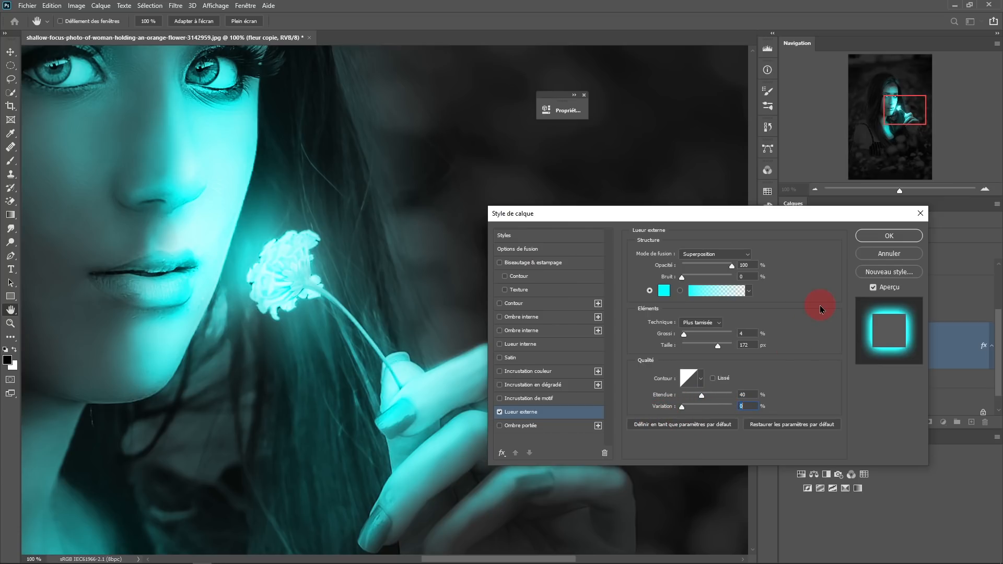
pyautogui.press('Return')
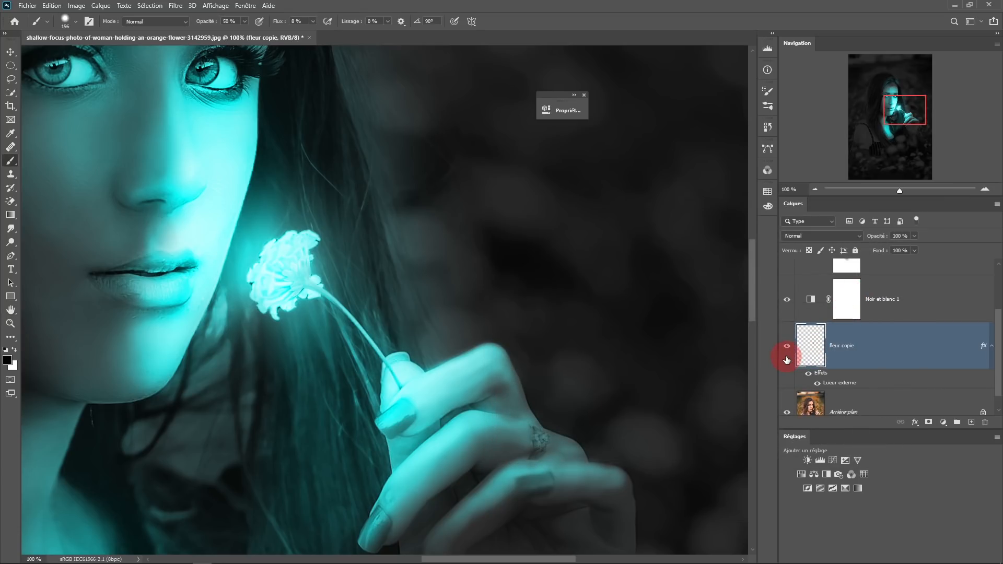
pyautogui.click(787, 358)
pyautogui.click(786, 357)
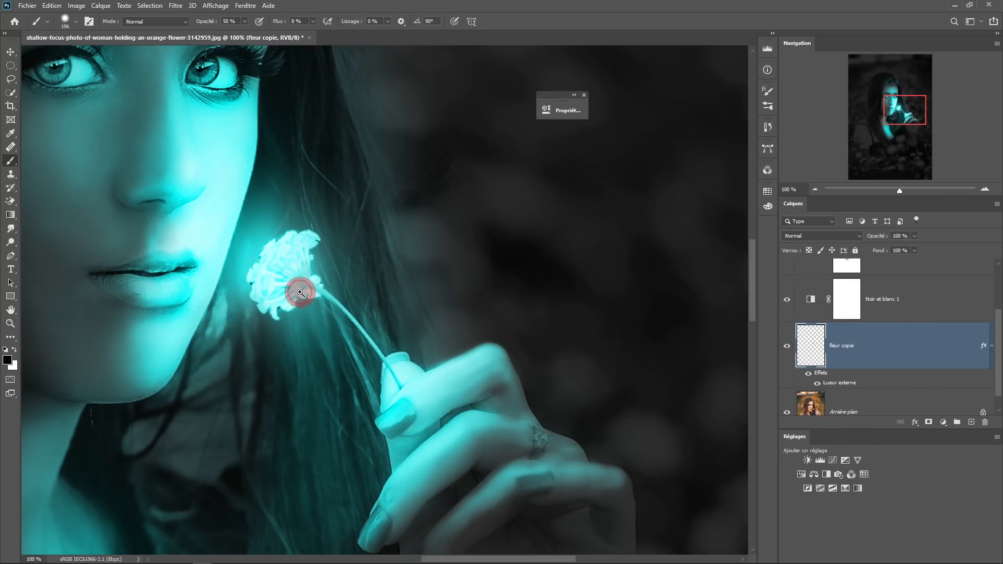
# Add a layer mask to the fleur copie layer and paint black on it along the flower's edges
pyautogui.scroll(2, 299, 291)
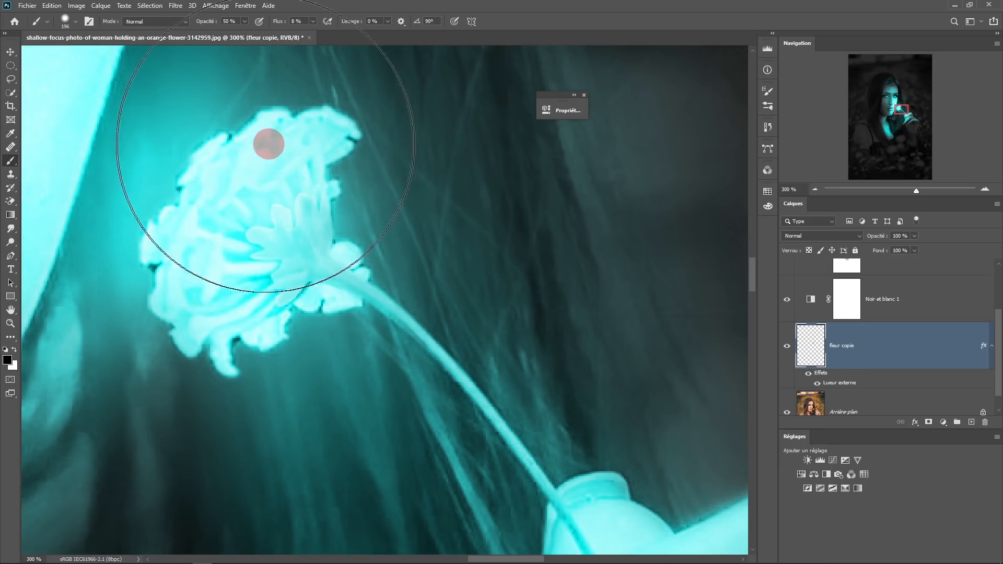
pyautogui.scroll(-1, 241, 256)
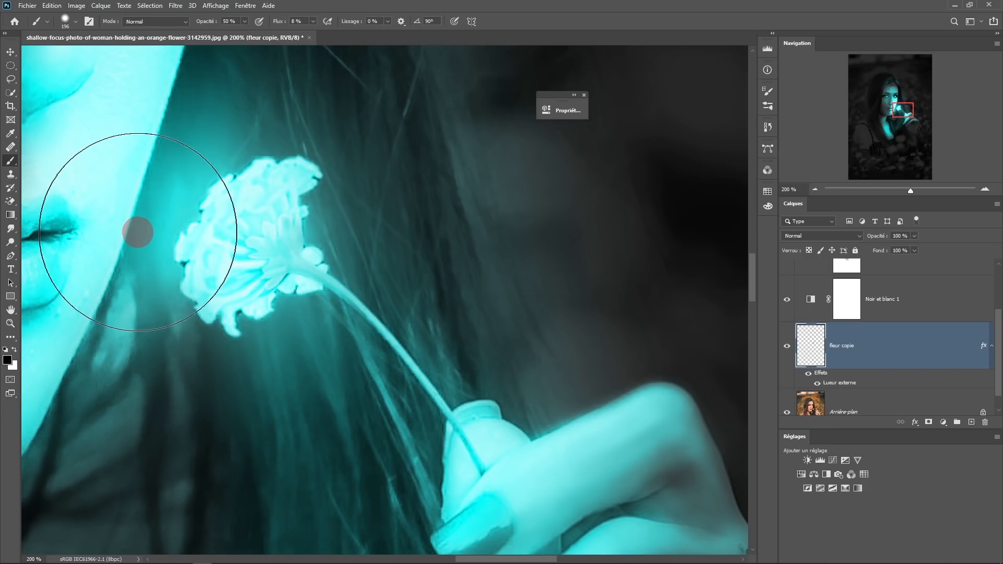
pyautogui.click(928, 422)
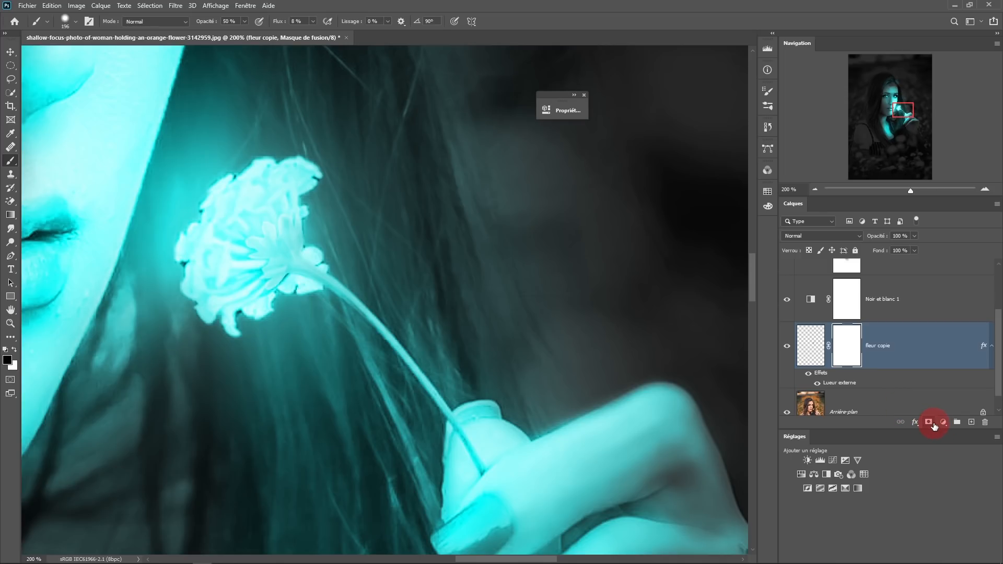
pyautogui.moveTo(227, 376)
pyautogui.mouseDown()
pyautogui.moveTo(159, 389)
pyautogui.moveTo(230, 333)
pyautogui.moveTo(288, 323)
pyautogui.moveTo(301, 304)
pyautogui.moveTo(280, 285)
pyautogui.moveTo(316, 286)
pyautogui.moveTo(270, 308)
pyautogui.moveTo(346, 269)
pyautogui.moveTo(318, 248)
pyautogui.moveTo(333, 252)
pyautogui.moveTo(312, 249)
pyautogui.moveTo(324, 165)
pyautogui.moveTo(222, 133)
pyautogui.moveTo(240, 163)
pyautogui.moveTo(226, 169)
pyautogui.moveTo(266, 138)
pyautogui.moveTo(176, 193)
pyautogui.moveTo(195, 212)
pyautogui.moveTo(134, 254)
pyautogui.moveTo(180, 267)
pyautogui.moveTo(168, 290)
pyautogui.moveTo(174, 277)
pyautogui.moveTo(206, 329)
pyautogui.moveTo(233, 348)
pyautogui.moveTo(238, 321)
pyautogui.moveTo(183, 295)
pyautogui.moveTo(256, 321)
pyautogui.moveTo(355, 250)
pyautogui.moveTo(334, 280)
pyautogui.mouseUp()
pyautogui.keyDown('alt'); pyautogui.click(334, 279); pyautogui.keyUp('alt')
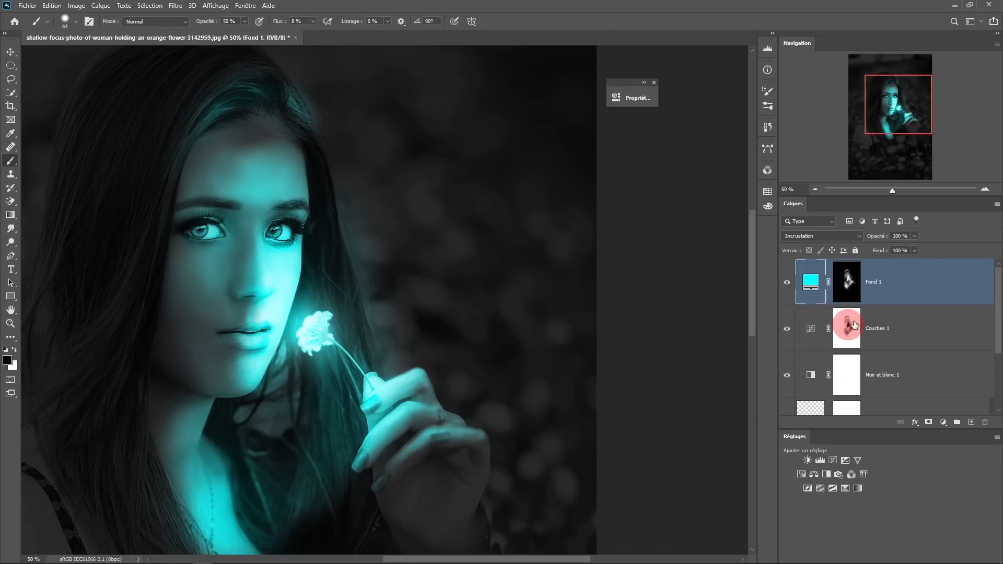
pyautogui.click(888, 304)
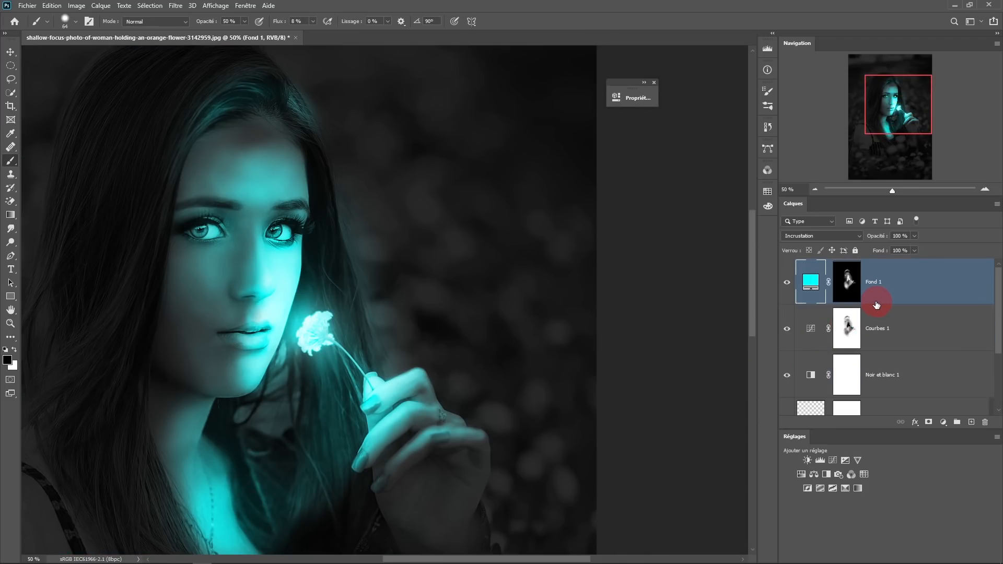
# Rename the Fond 1 cyan fill layer Couleur, place it in a new group, and compare the group on and off
pyautogui.moveTo(229, 249); pyautogui.dragTo(291, 250)
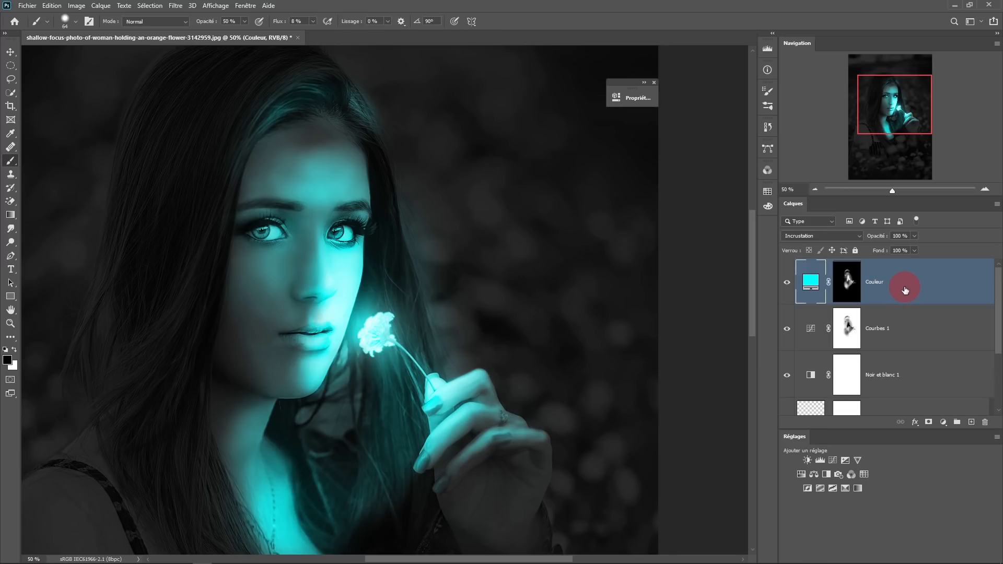
pyautogui.hotkey('ctrl', 'g')
pyautogui.click(787, 265)
pyautogui.click(787, 265)
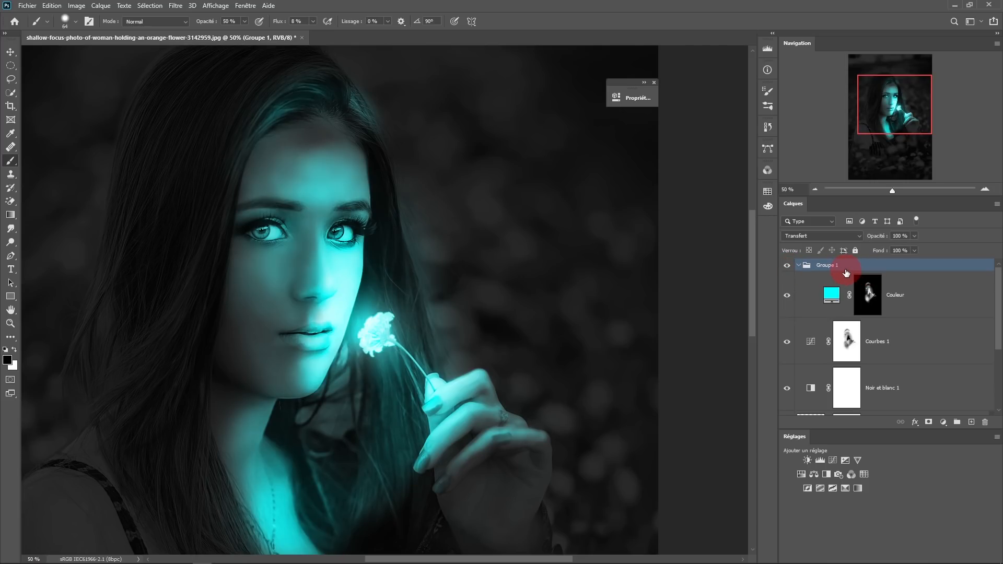
# Add a layer mask to Groupe 1 and paint black on it over the woman with a large soft brush to soften the cyan
pyautogui.click(928, 422)
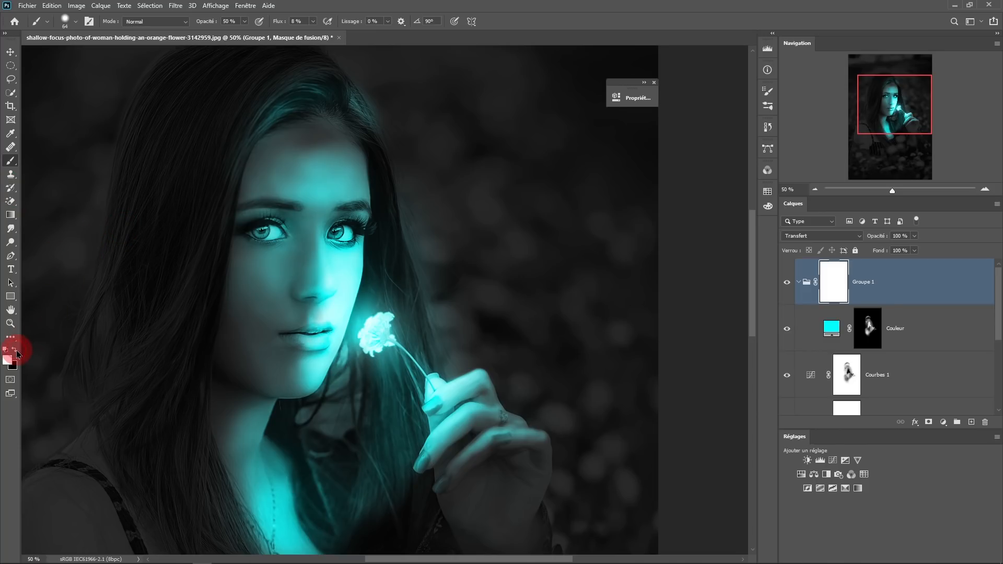
pyautogui.click(15, 350)
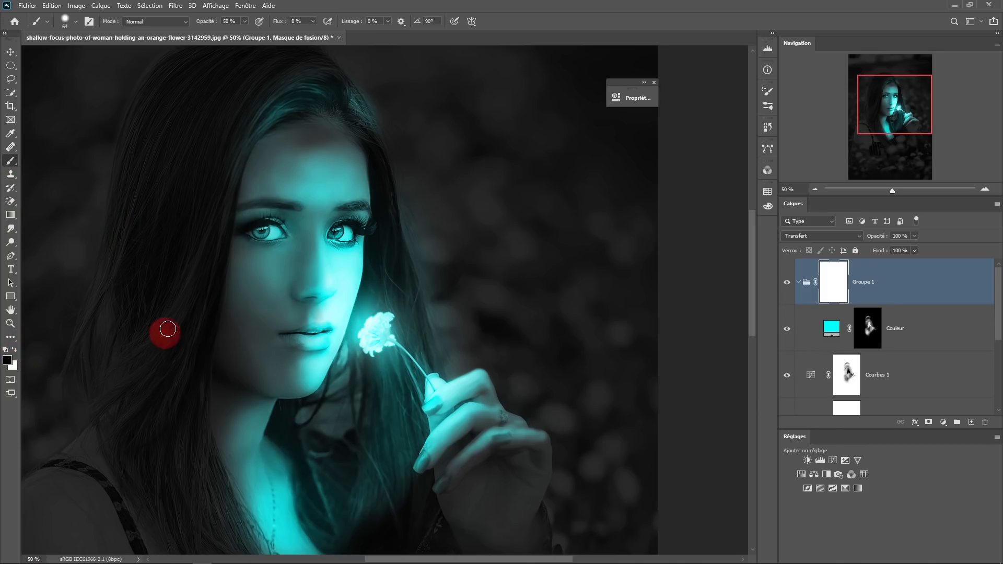
pyautogui.moveTo(228, 245); pyautogui.dragTo(215, 219)
pyautogui.moveTo(268, 155)
pyautogui.mouseDown()
pyautogui.moveTo(323, 150)
pyautogui.moveTo(331, 139)
pyautogui.moveTo(325, 154)
pyautogui.moveTo(341, 162)
pyautogui.moveTo(264, 165)
pyautogui.moveTo(266, 229)
pyautogui.moveTo(252, 270)
pyautogui.moveTo(259, 294)
pyautogui.moveTo(330, 225)
pyautogui.moveTo(348, 223)
pyautogui.moveTo(273, 277)
pyautogui.moveTo(274, 294)
pyautogui.moveTo(261, 292)
pyautogui.moveTo(269, 370)
pyautogui.moveTo(279, 355)
pyautogui.moveTo(267, 319)
pyautogui.moveTo(291, 358)
pyautogui.moveTo(264, 373)
pyautogui.moveTo(270, 351)
pyautogui.moveTo(307, 388)
pyautogui.moveTo(273, 334)
pyautogui.moveTo(287, 352)
pyautogui.moveTo(273, 316)
pyautogui.moveTo(328, 198)
pyautogui.moveTo(327, 168)
pyautogui.moveTo(242, 290)
pyautogui.moveTo(229, 364)
pyautogui.moveTo(264, 467)
pyautogui.moveTo(446, 460)
pyautogui.moveTo(212, 469)
pyautogui.mouseUp()
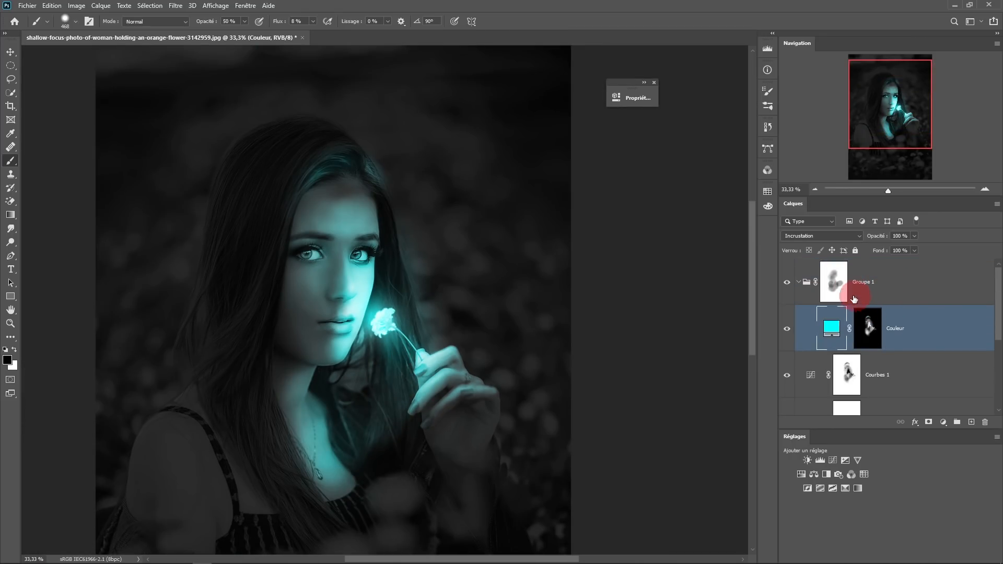
pyautogui.click(798, 284)
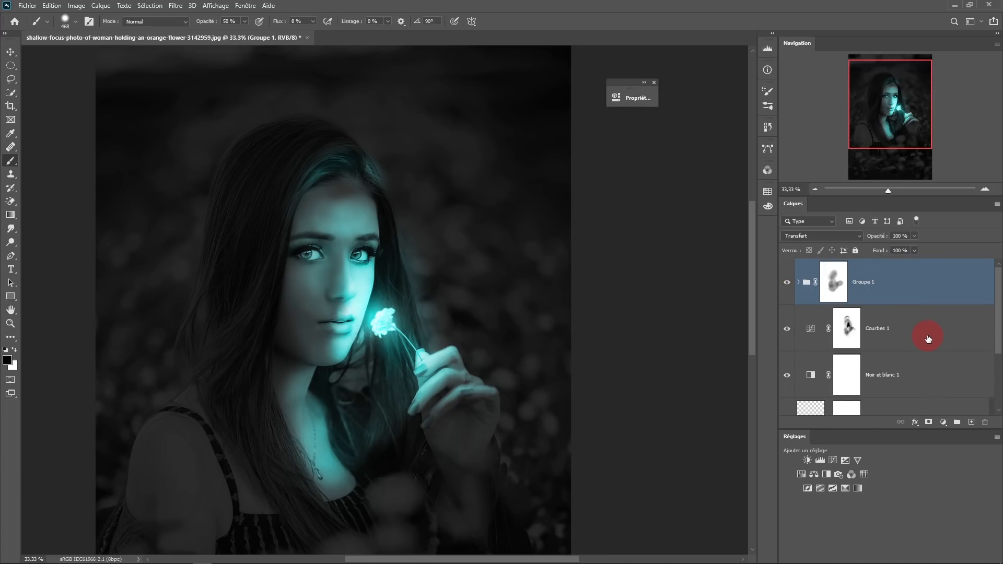
# Add a Curves adjustment layer above Groupe 1 with blend mode Produit and its white point at input 255, output 255
pyautogui.click(943, 422)
pyautogui.click(846, 275)
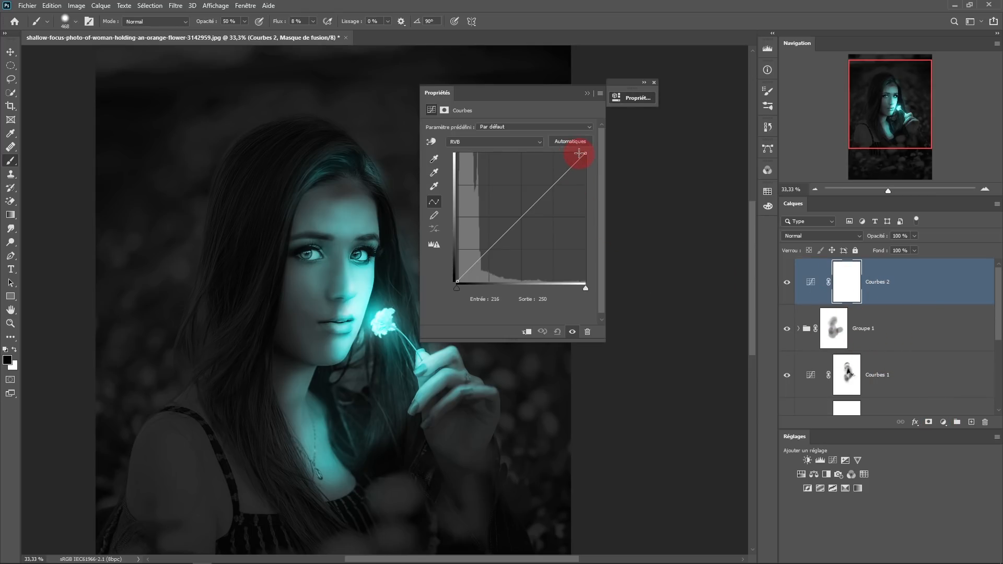
pyautogui.moveTo(580, 153); pyautogui.dragTo(710, 178)
pyautogui.click(803, 238)
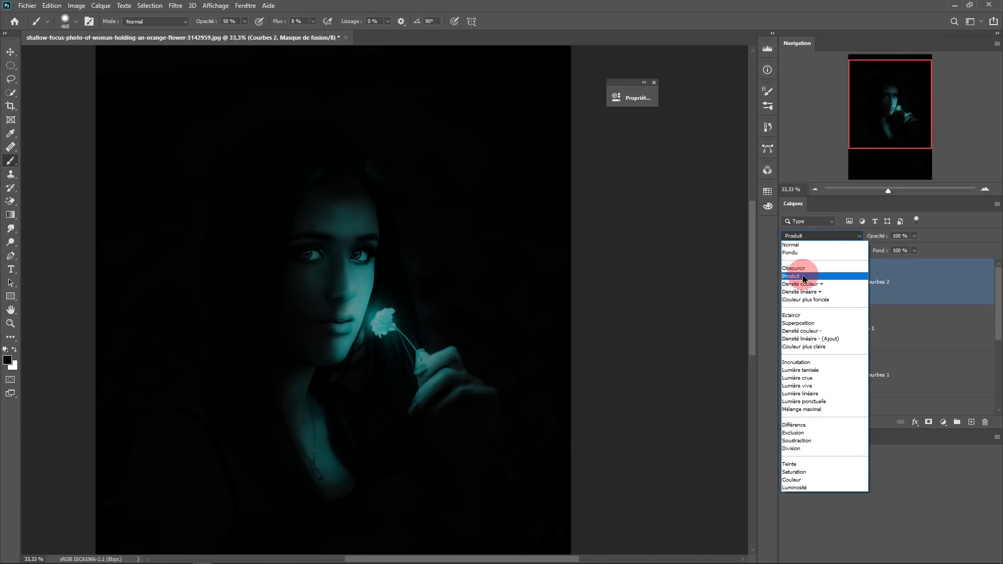
pyautogui.click(803, 277)
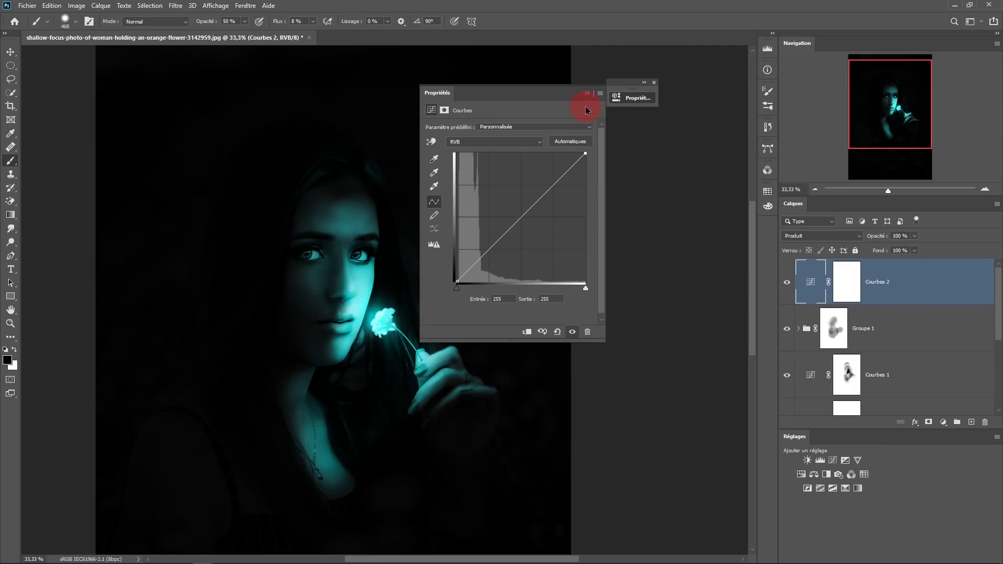
pyautogui.click(587, 97)
# Paint black on the Courbes 2 mask over the woman and the surrounding background, and compare the layer on and off
pyautogui.click(846, 282)
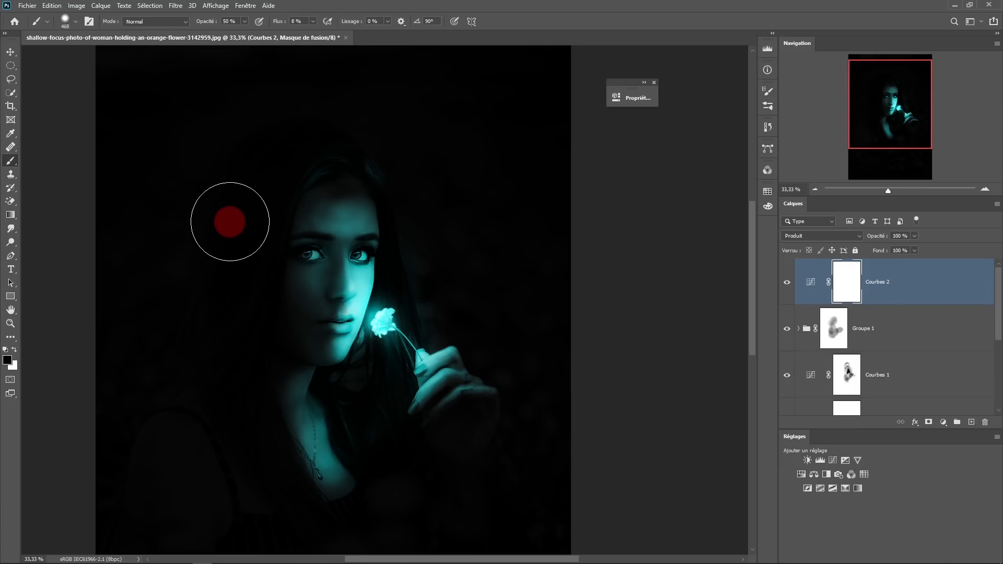
pyautogui.moveTo(240, 226)
pyautogui.mouseDown()
pyautogui.moveTo(291, 320)
pyautogui.moveTo(284, 224)
pyautogui.moveTo(351, 235)
pyautogui.moveTo(381, 190)
pyautogui.moveTo(459, 313)
pyautogui.moveTo(421, 174)
pyautogui.moveTo(467, 299)
pyautogui.moveTo(452, 251)
pyautogui.moveTo(397, 233)
pyautogui.moveTo(448, 410)
pyautogui.moveTo(277, 443)
pyautogui.moveTo(410, 437)
pyautogui.moveTo(441, 175)
pyautogui.moveTo(389, 90)
pyautogui.mouseUp()
pyautogui.press('space')
pyautogui.moveTo(466, 97)
pyautogui.mouseDown()
pyautogui.moveTo(414, 280)
pyautogui.moveTo(490, 98)
pyautogui.mouseUp()
pyautogui.moveTo(470, 271)
pyautogui.mouseDown()
pyautogui.moveTo(397, 331)
pyautogui.moveTo(533, 414)
pyautogui.moveTo(450, 85)
pyautogui.moveTo(410, 308)
pyautogui.moveTo(447, 372)
pyautogui.mouseUp()
pyautogui.click(787, 281)
pyautogui.click(787, 282)
pyautogui.click(787, 282)
pyautogui.click(787, 282)
pyautogui.click(787, 281)
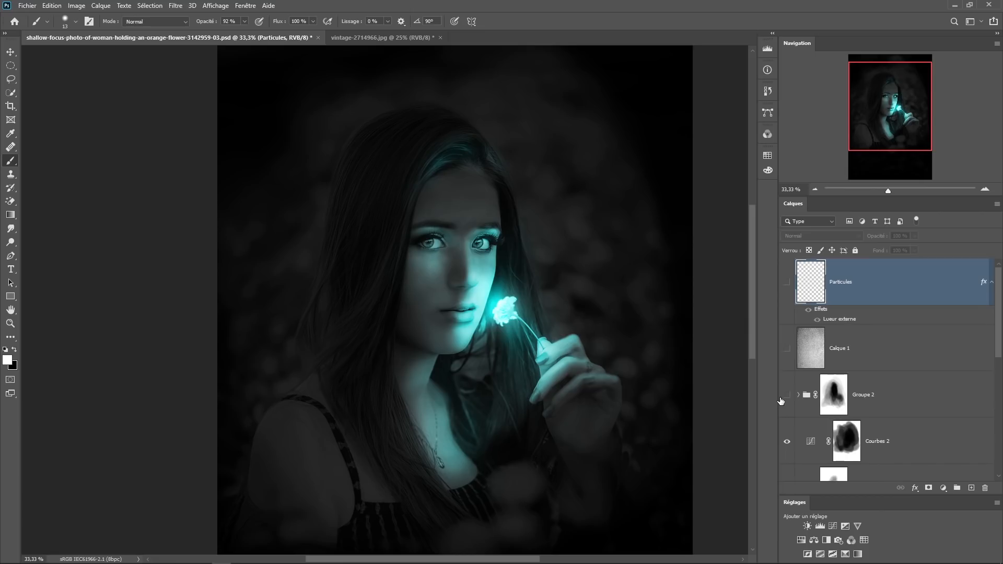
# In the finished PSD, show the Groupe 2, Calque 1 and Particules layers and examine the particles around the flower
pyautogui.click(787, 396)
pyautogui.click(786, 349)
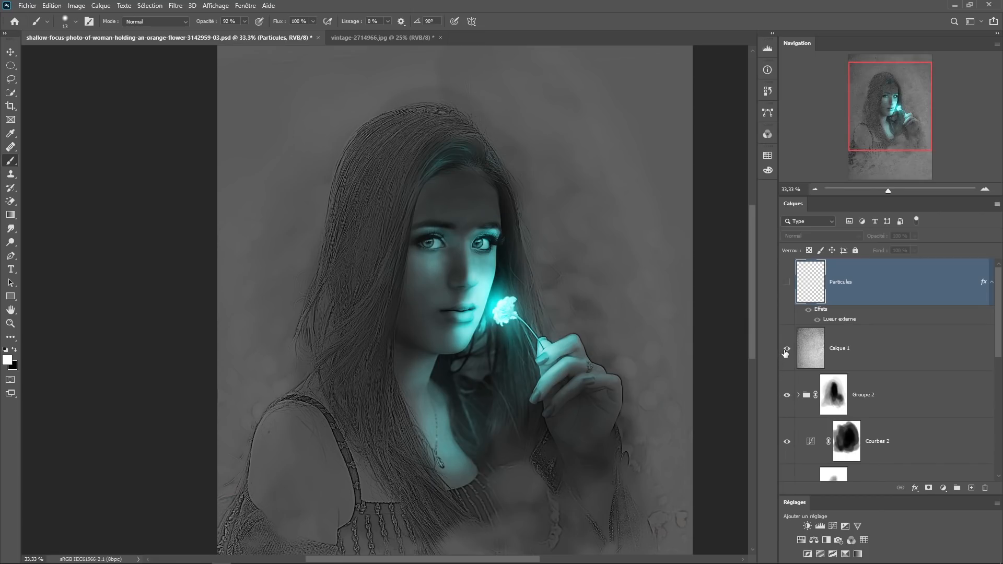
pyautogui.click(788, 284)
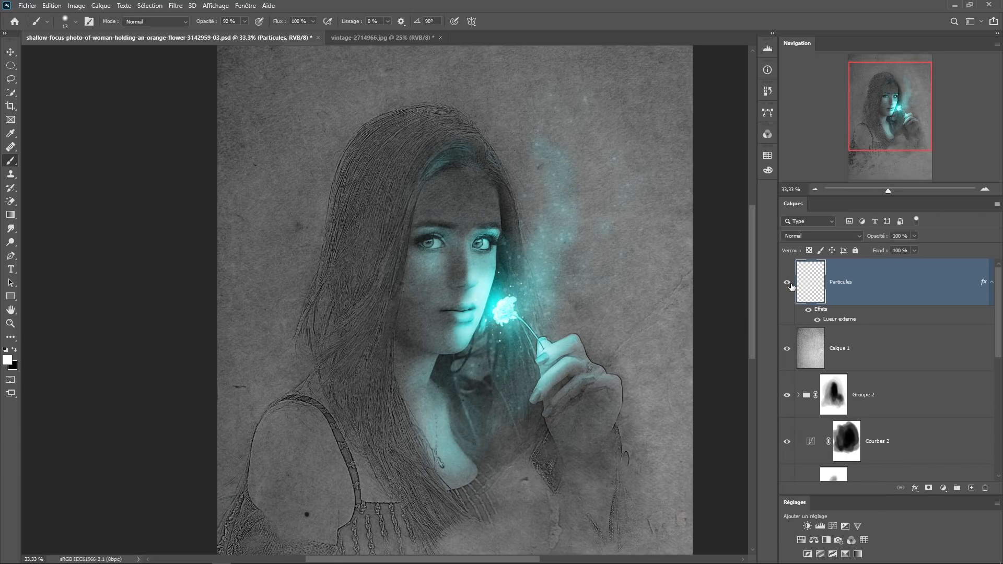
pyautogui.click(787, 283)
pyautogui.click(788, 283)
pyautogui.keyDown('ctrl'); pyautogui.click(542, 290); pyautogui.keyUp('ctrl')
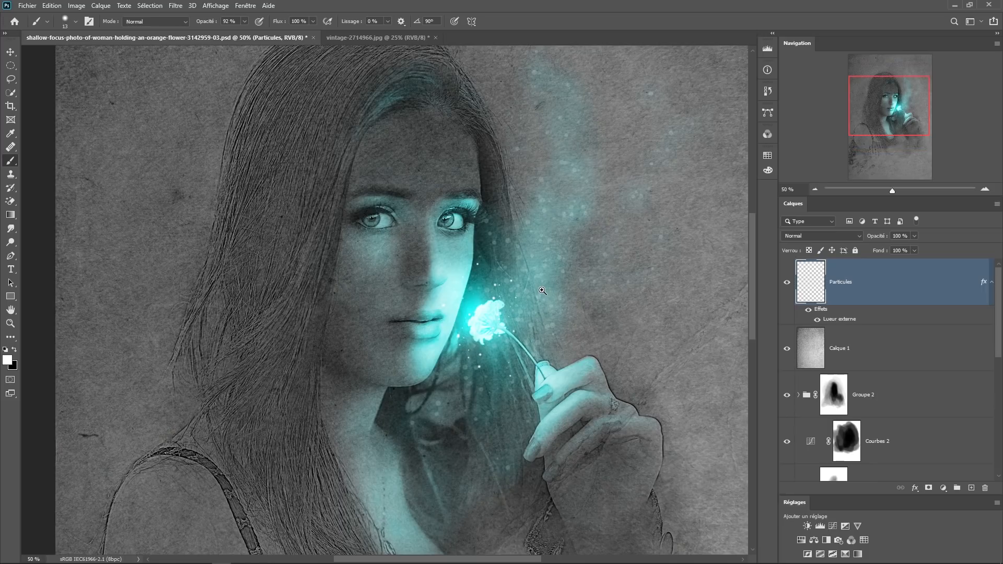
pyautogui.moveTo(540, 289); pyautogui.dragTo(490, 329)
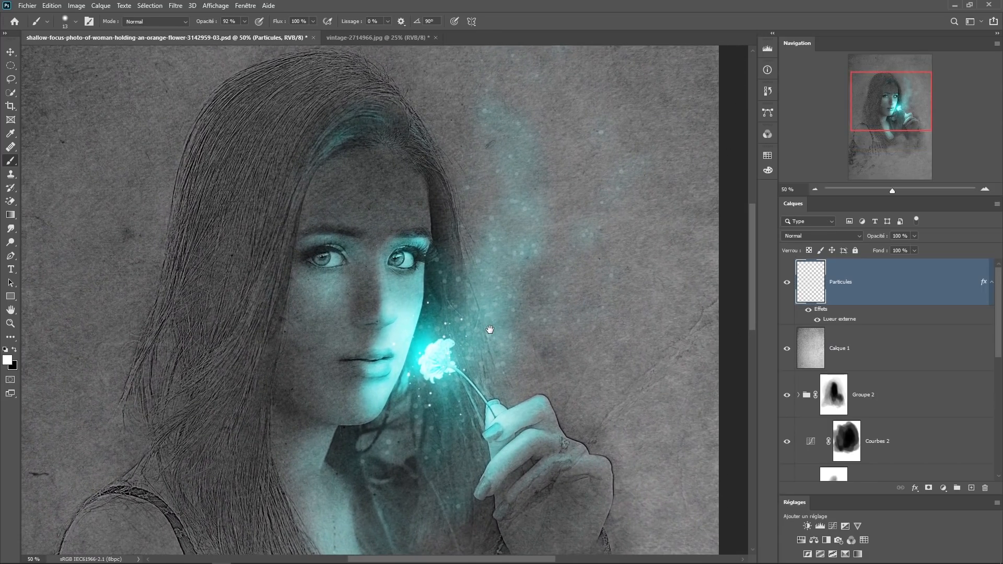